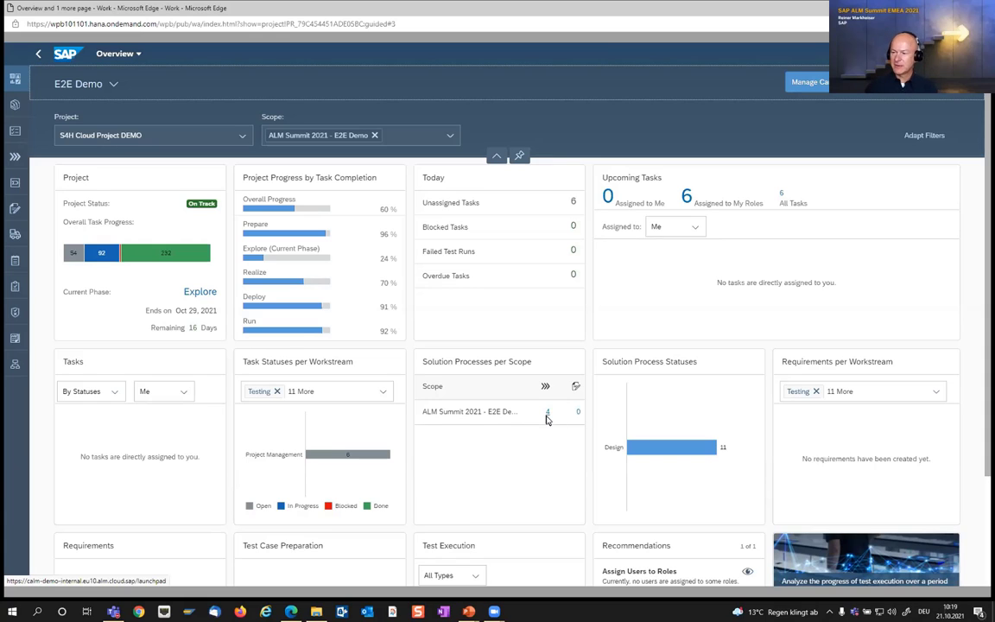
# Open the Accelerated Customer Returns (BKP) - Germany process from the ALM Summit 2021 - E2E Demo scope and display its solution process flow
pyautogui.click(546, 416)
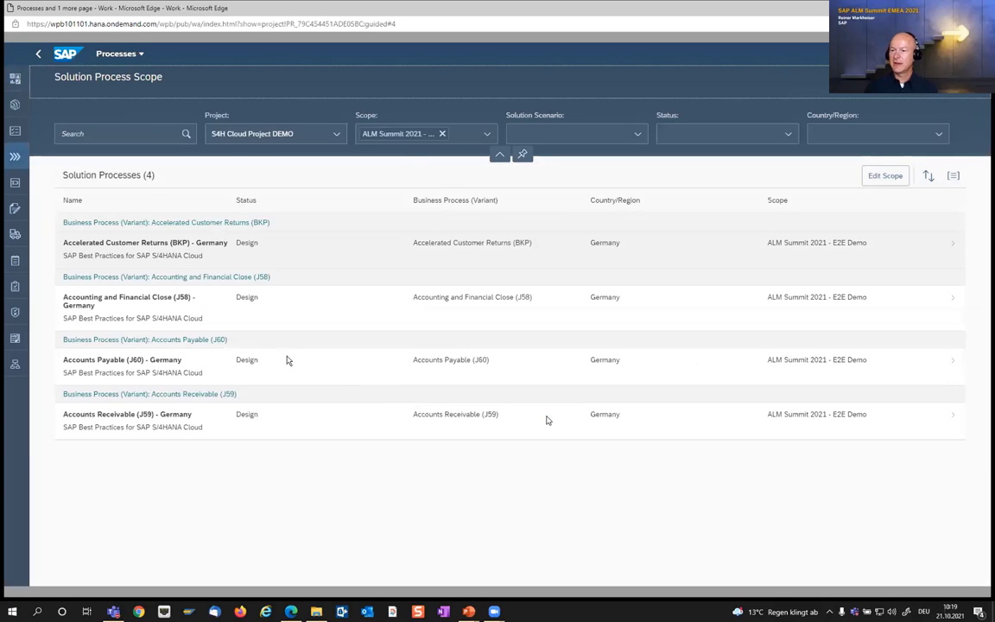
pyautogui.click(120, 239)
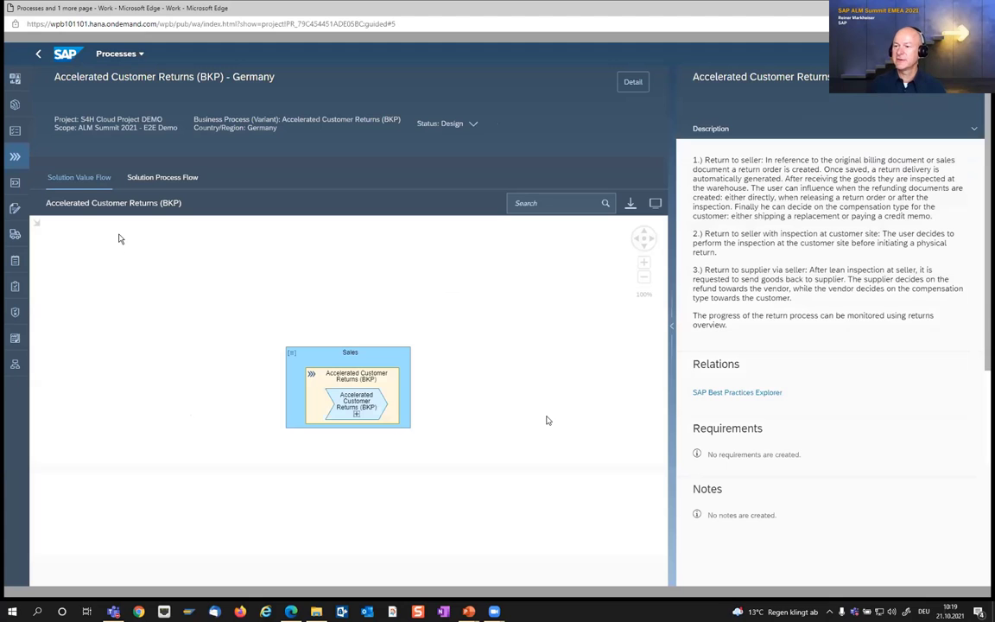
pyautogui.click(148, 180)
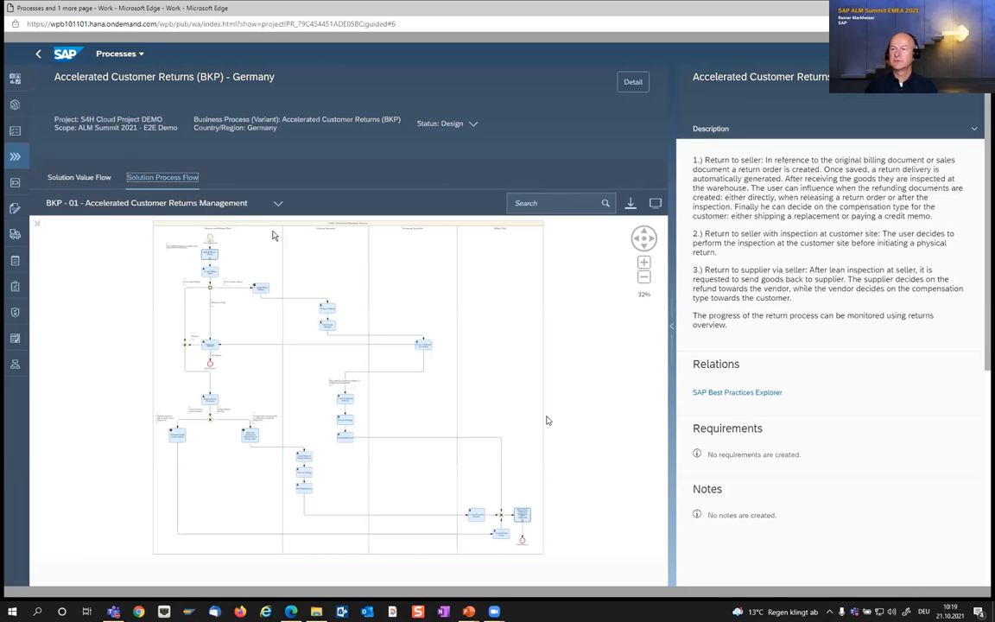
pyautogui.click(643, 263)
pyautogui.click(643, 264)
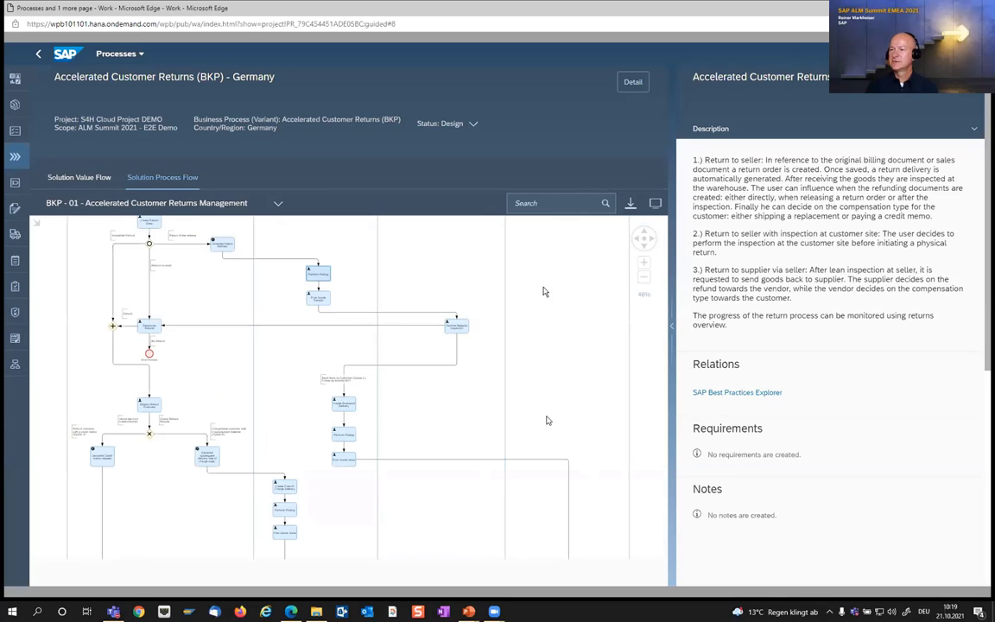
# Create and save a requirement for the first Perform Picking activity in the flow, with the description "We need additional fields for Picking"
pyautogui.click(315, 281)
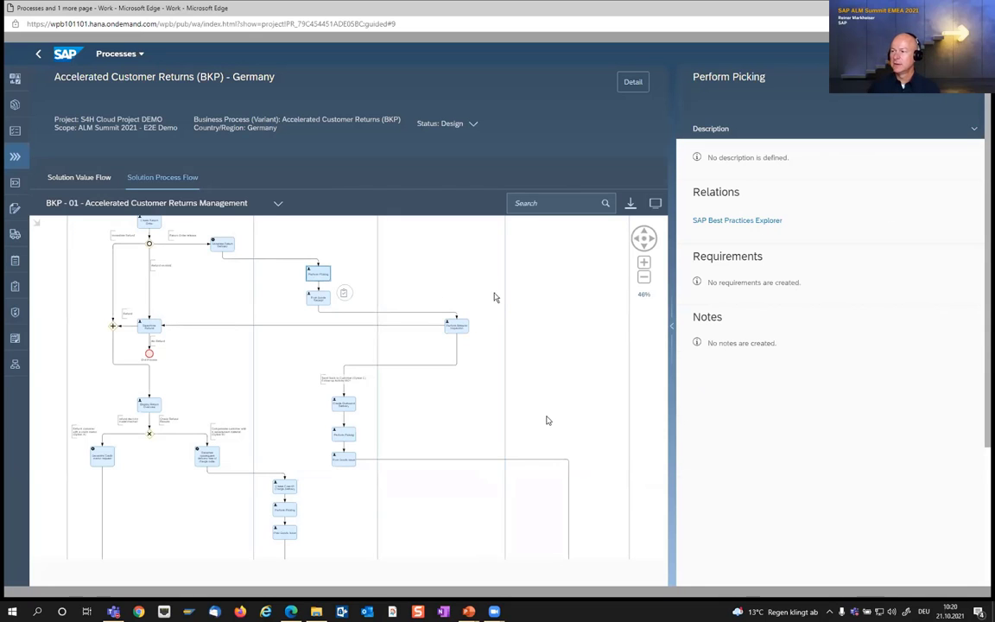
pyautogui.click(643, 264)
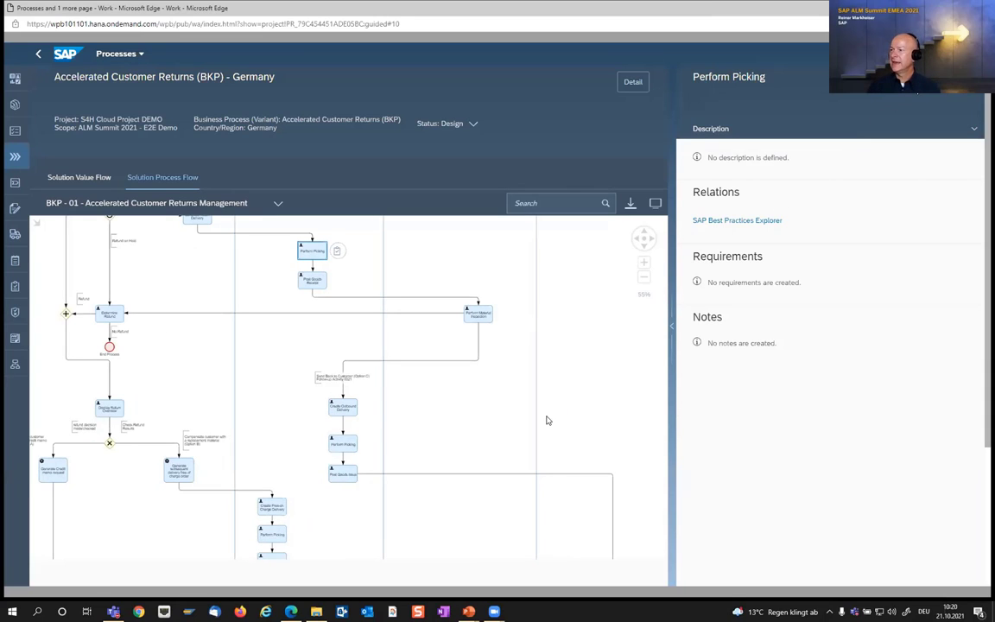
pyautogui.click(907, 91)
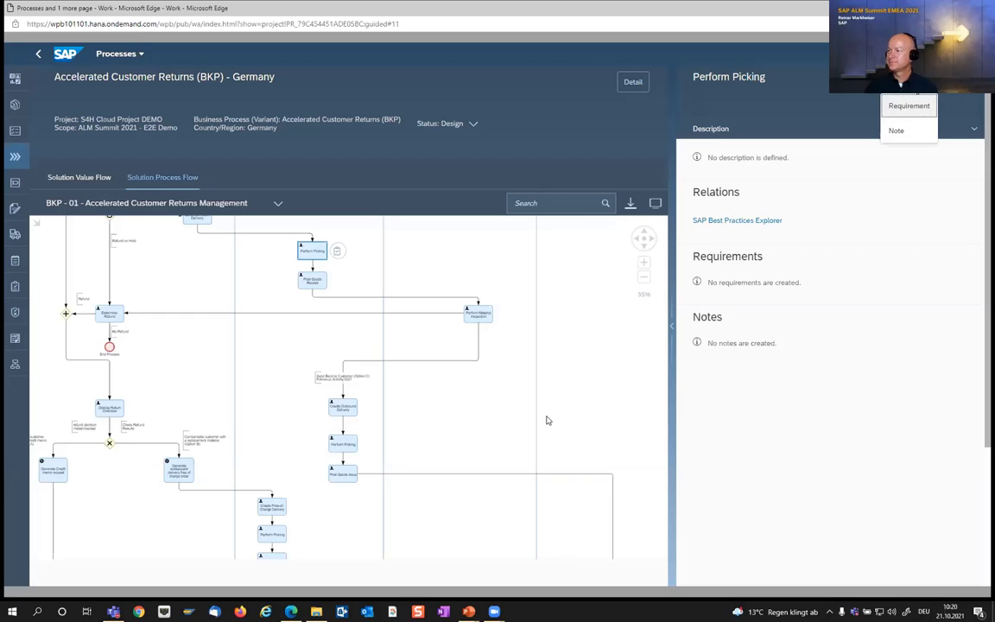
pyautogui.click(906, 107)
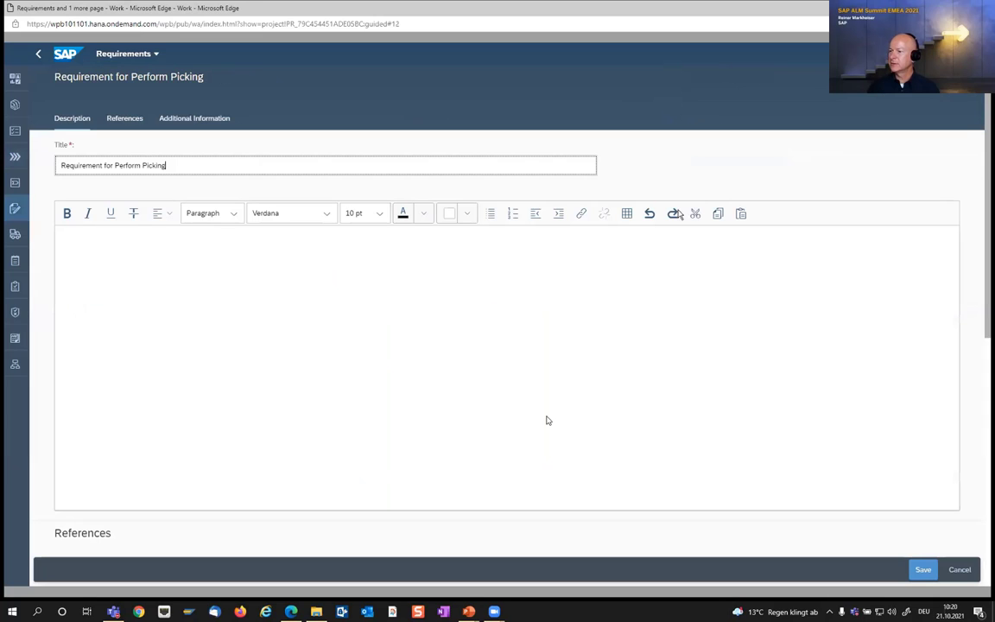
pyautogui.click(117, 261)
pyautogui.write('We need additional fields for Picking')
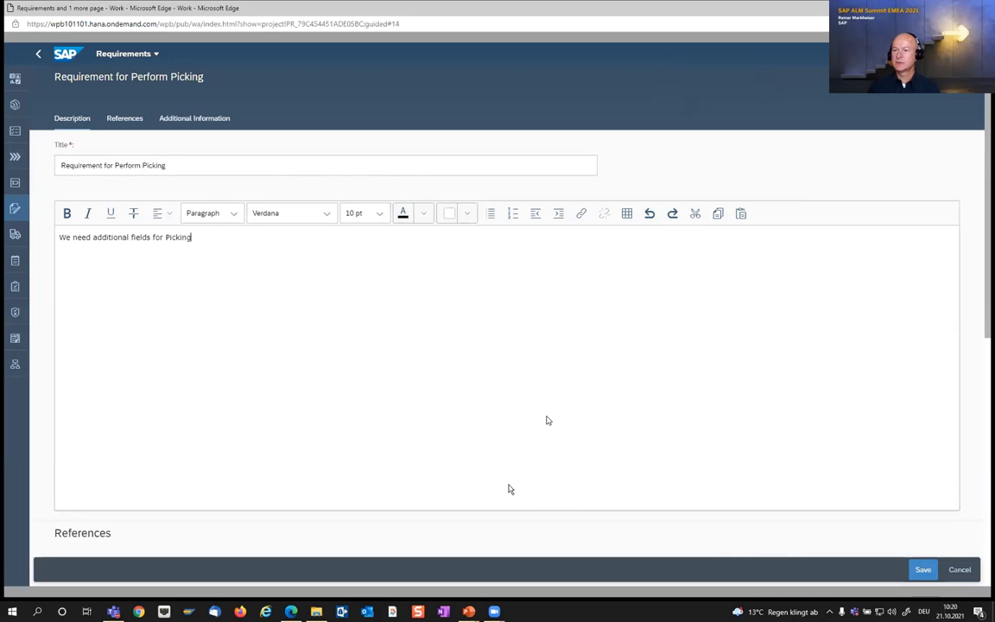
pyautogui.click(921, 569)
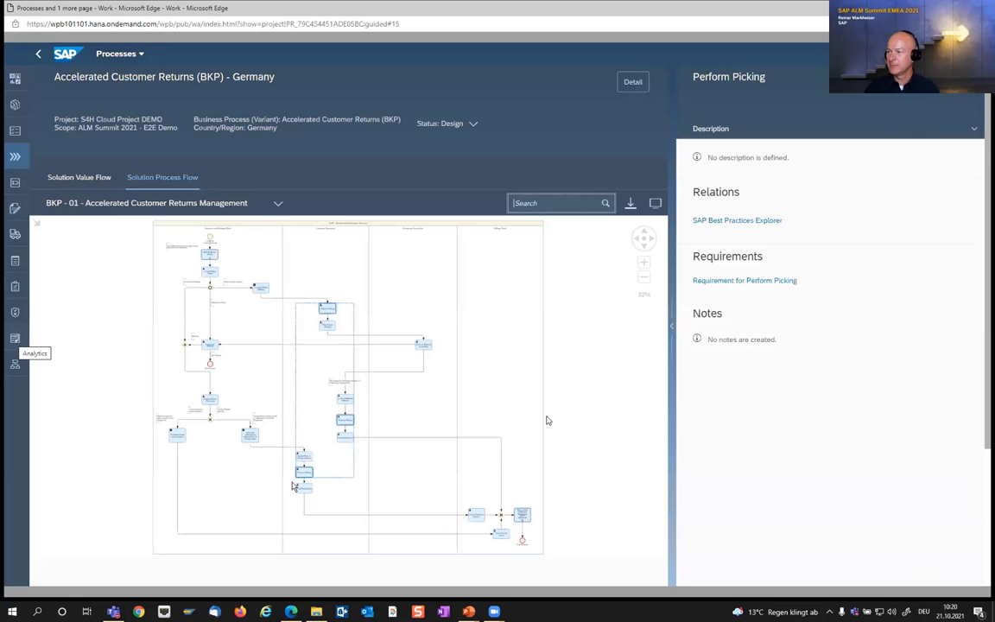
# Open the Process Traceability analysis and list the requirements of Accelerated Customer Returns (BKP) - Germany
pyautogui.click(14, 341)
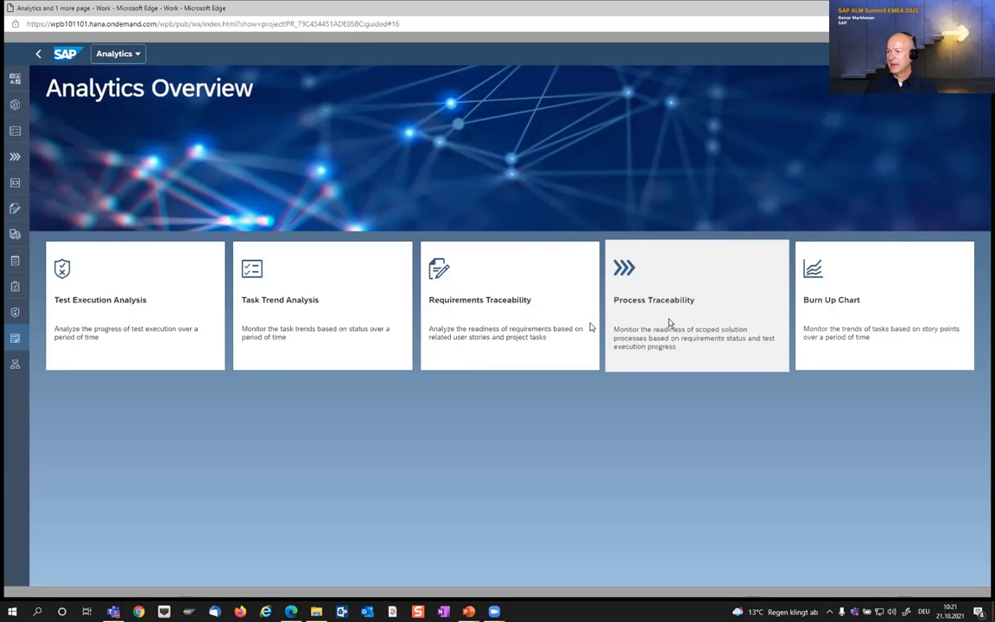
pyautogui.click(669, 322)
pyautogui.moveTo(531, 259)
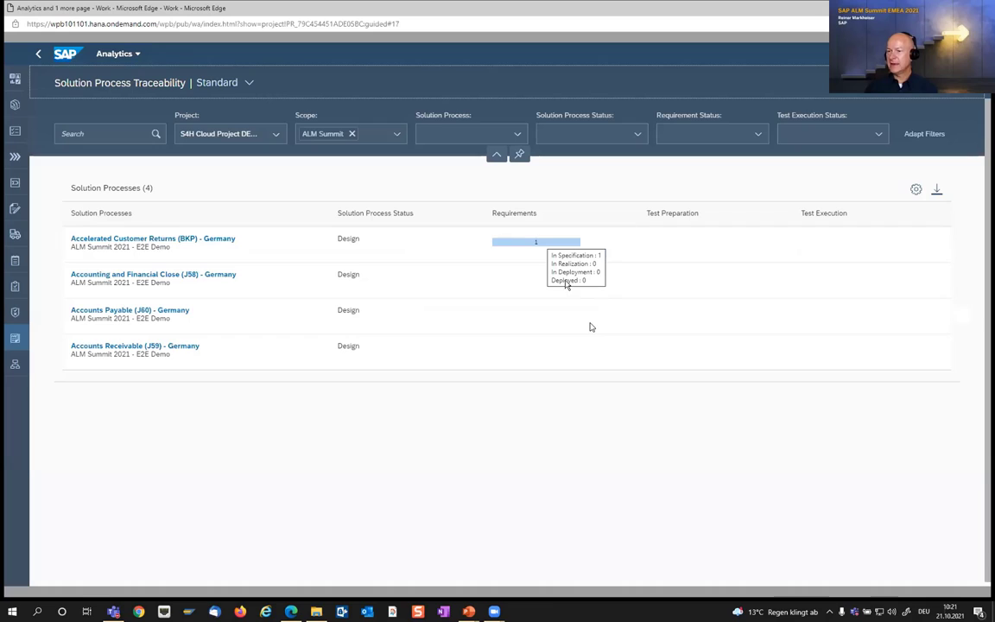
pyautogui.click(519, 247)
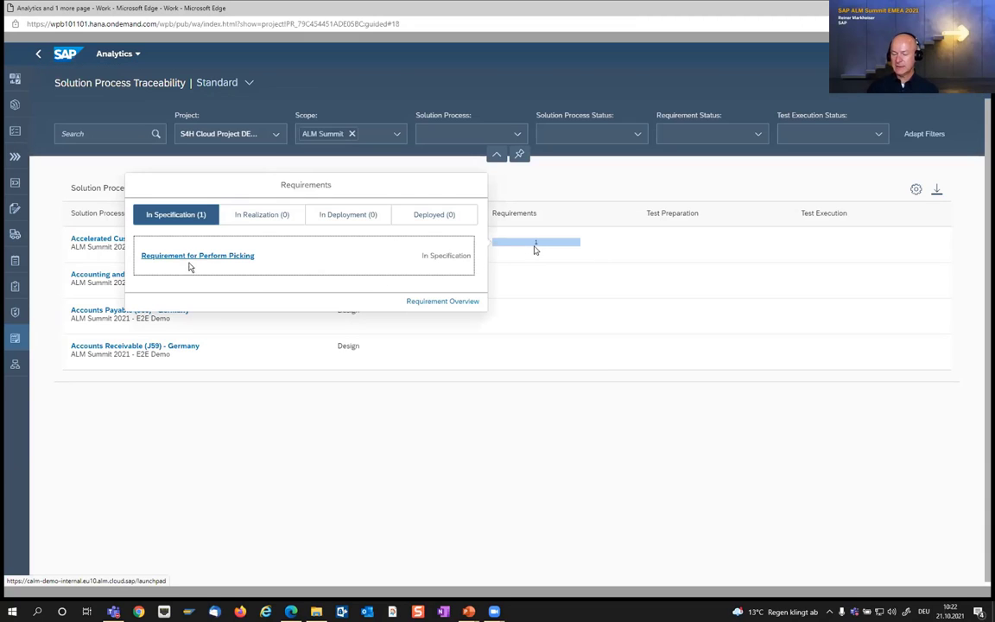
# Approve the requirement "Requirement for Perform Picking" and set its status to In Realization
pyautogui.click(148, 257)
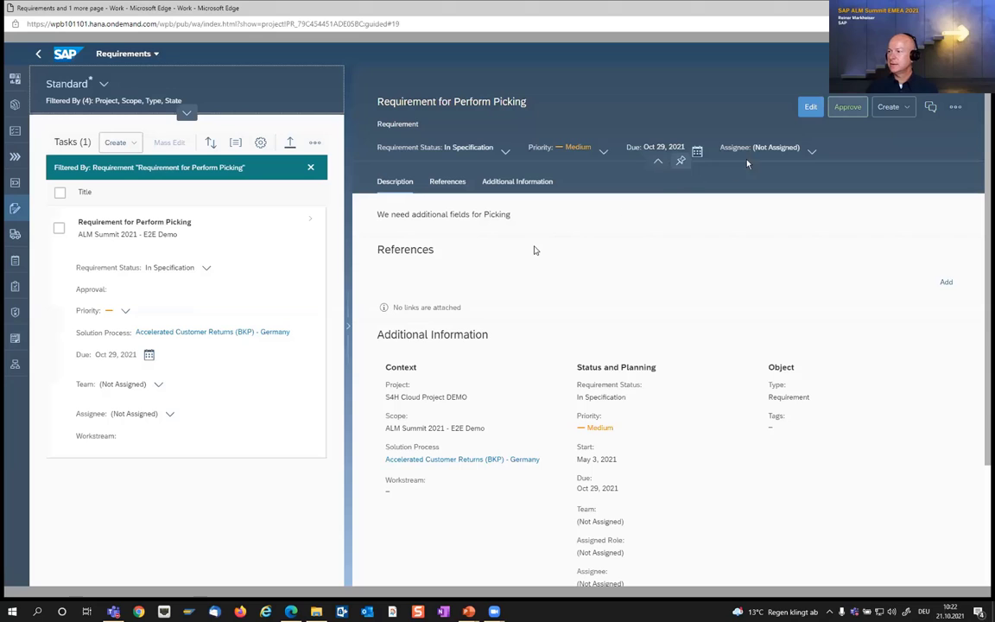
pyautogui.click(843, 110)
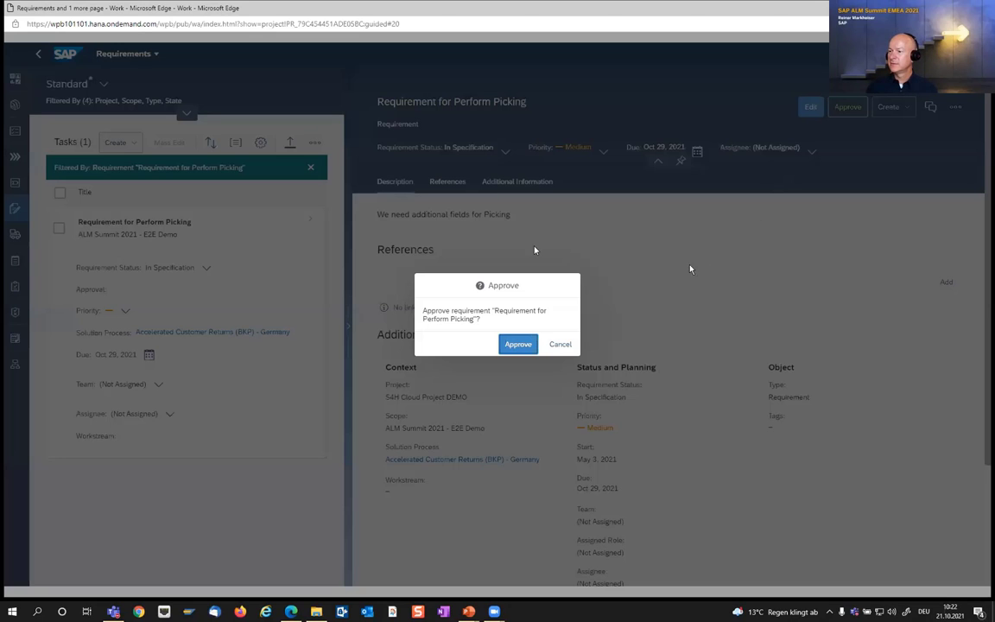
pyautogui.click(518, 345)
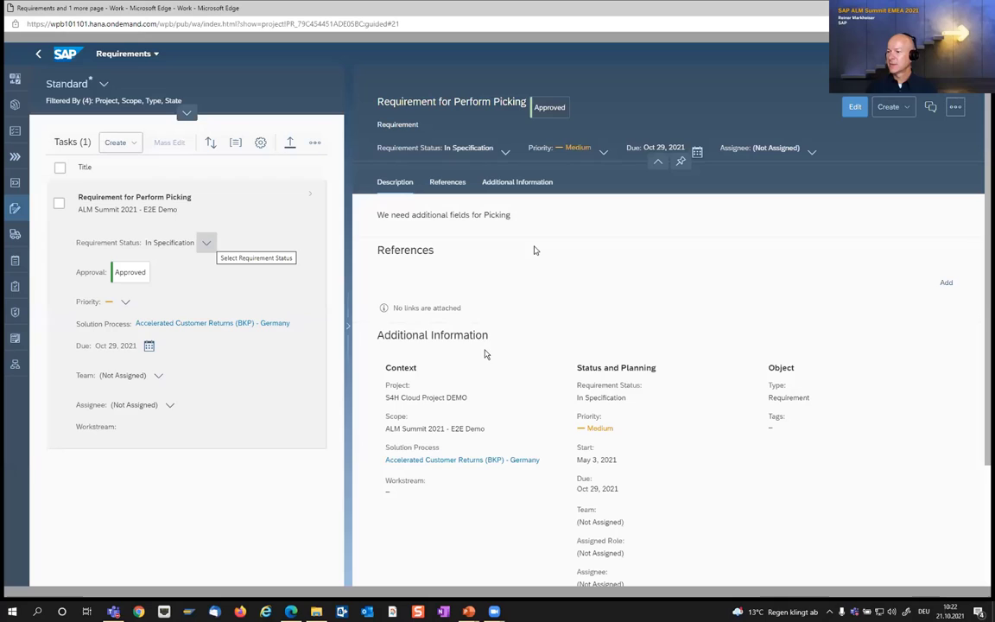
pyautogui.click(205, 252)
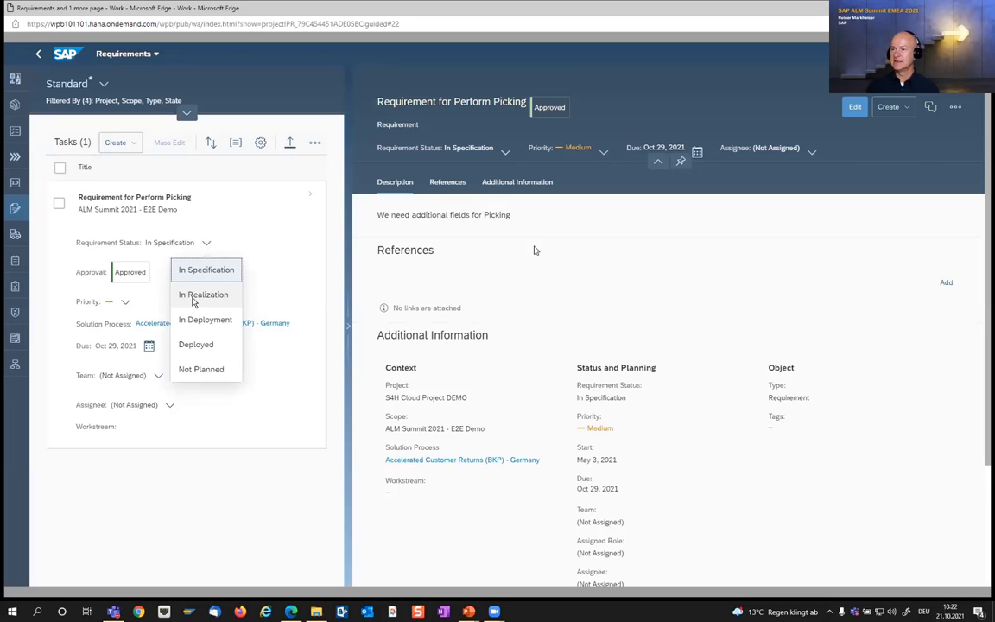
pyautogui.click(202, 295)
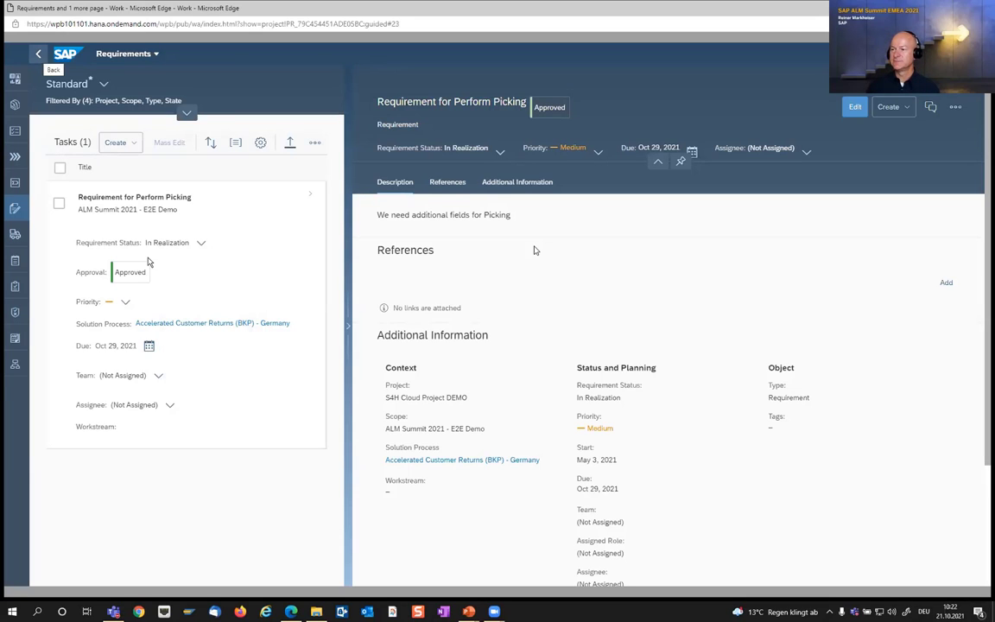
# Set the status of the Accelerated Customer Returns (BKP) - Germany process to Realization and return to the project overview
pyautogui.click(38, 56)
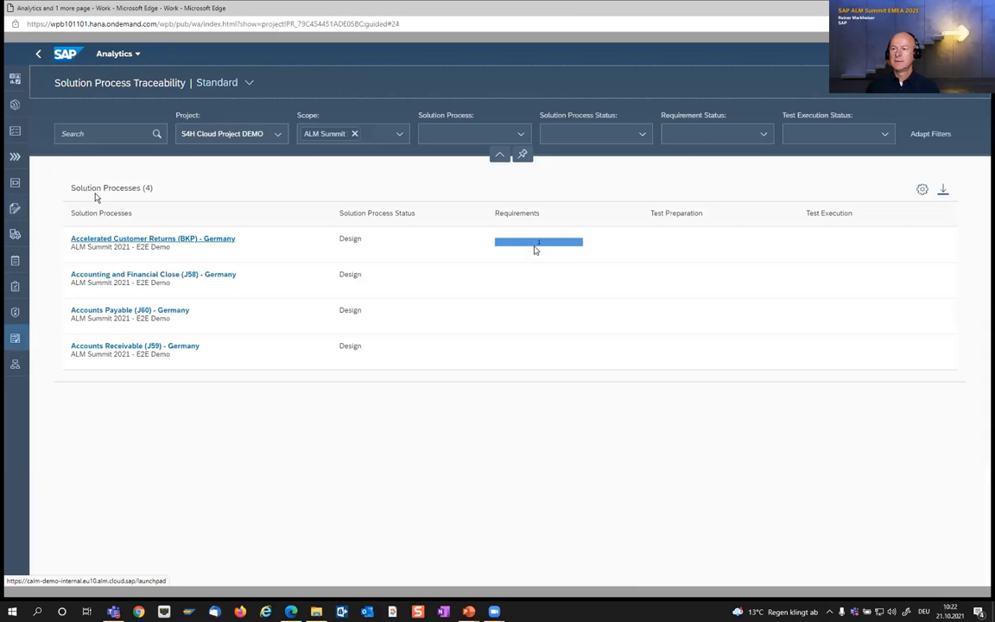
pyautogui.click(121, 243)
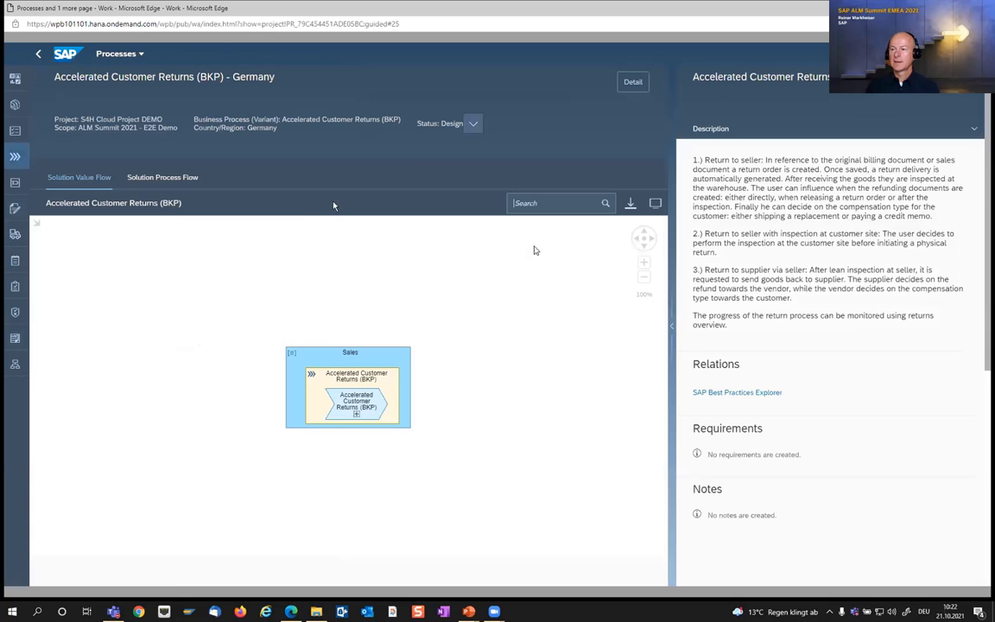
pyautogui.click(471, 126)
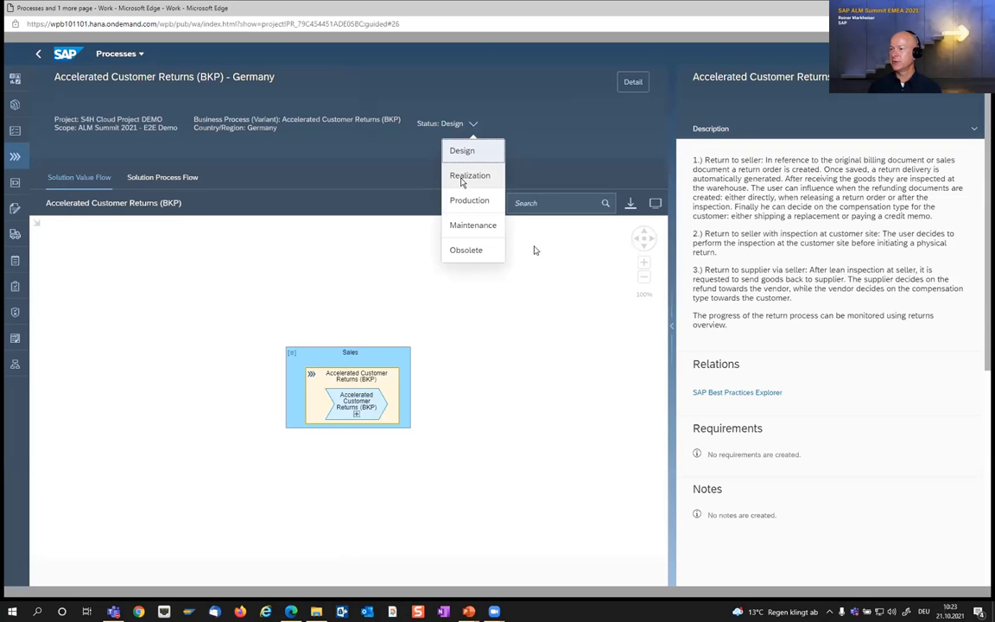
pyautogui.click(462, 177)
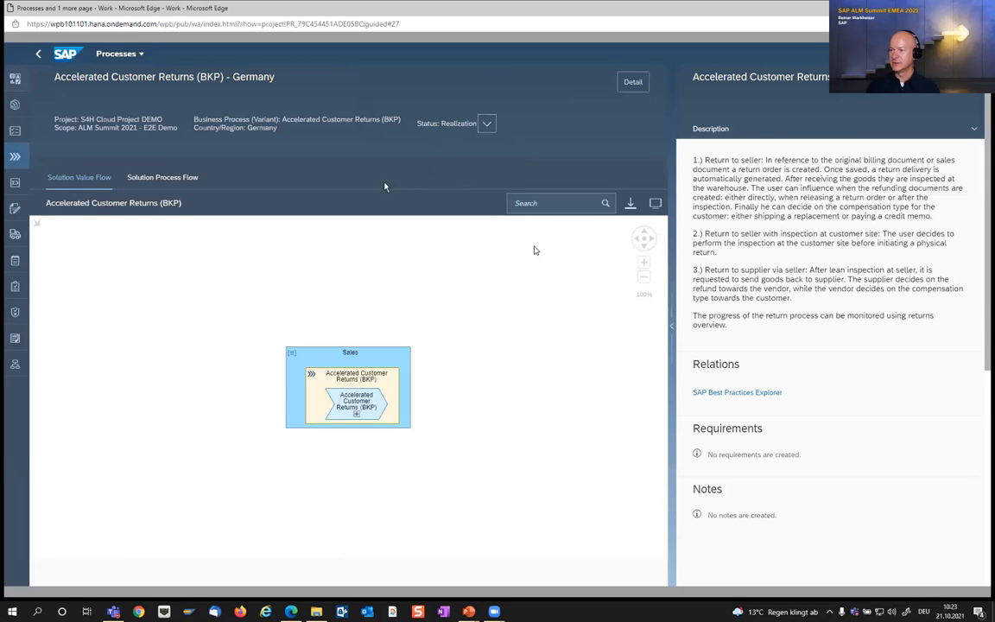
pyautogui.click(16, 80)
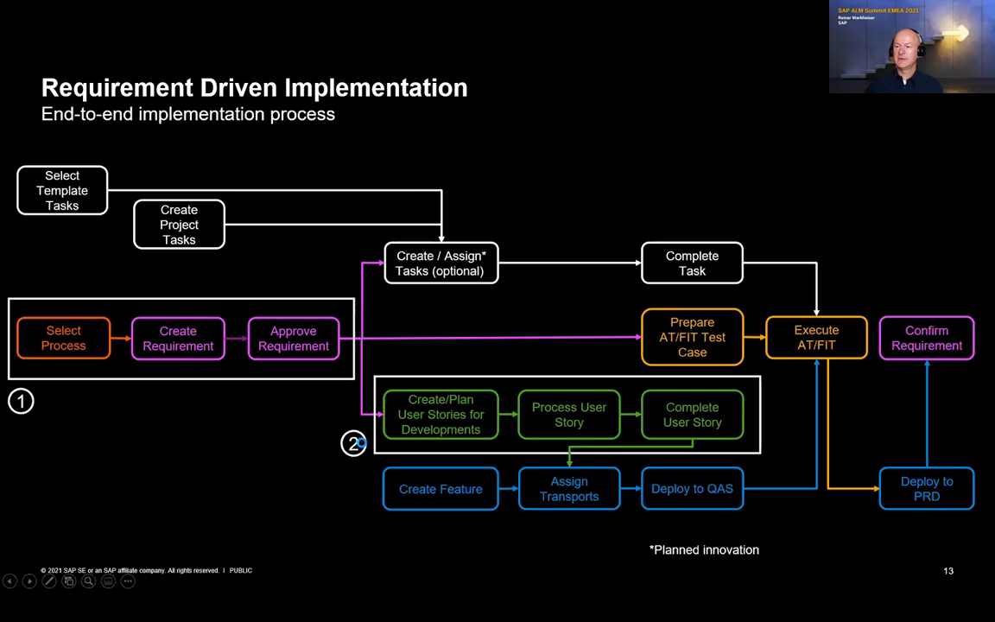
# Launch demo part 2 from the presentation slide and open "Requirement for Perform Picking" through the Requirements Traceability analysis
pyautogui.click(361, 445)
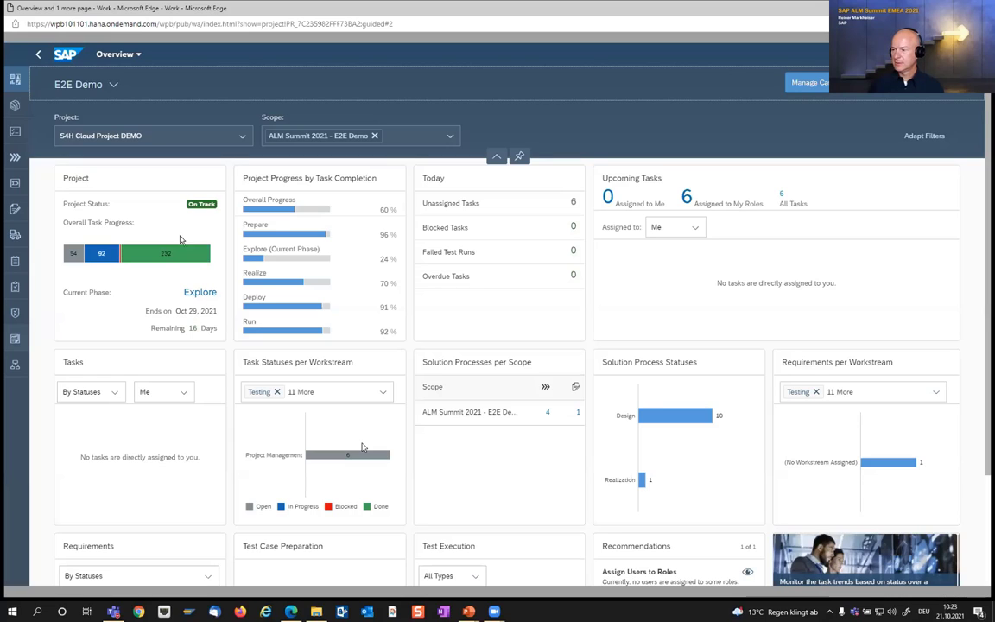
pyautogui.click(14, 341)
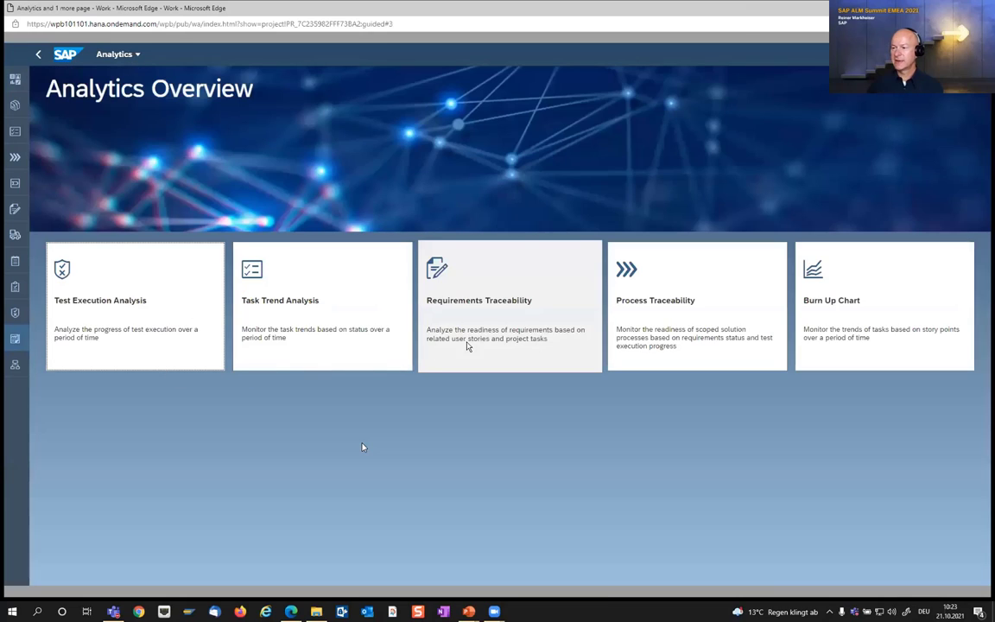
pyautogui.click(517, 334)
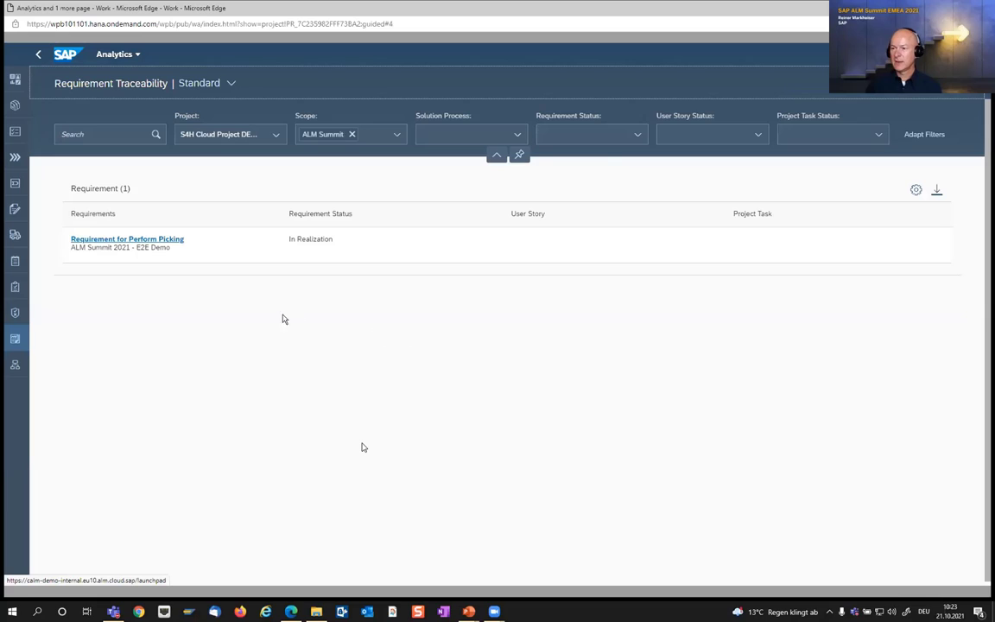
pyautogui.click(97, 243)
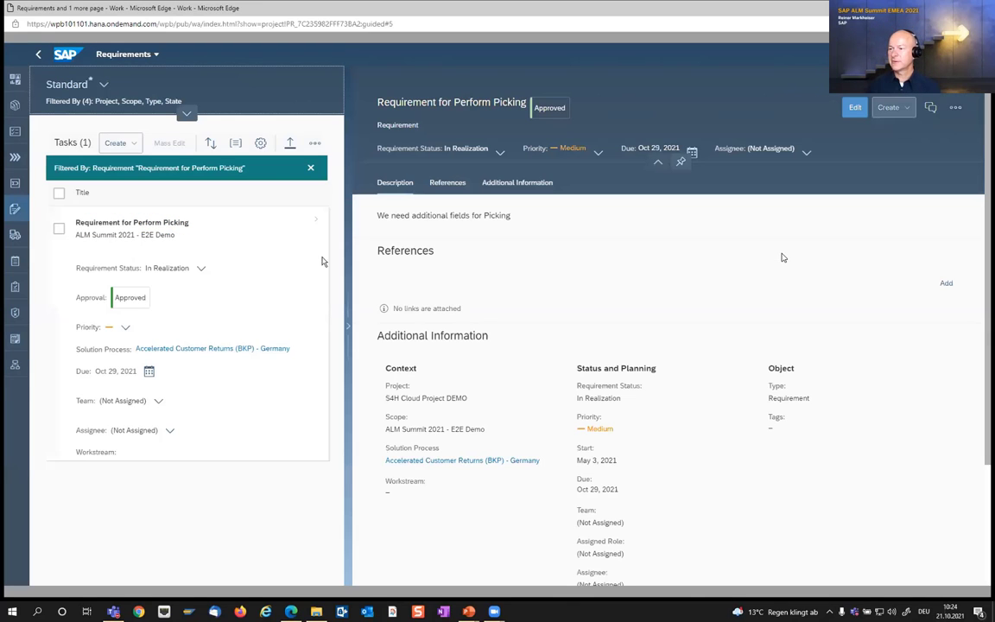
# Create and save a user story for the requirement titled "User Story for Perform Picking" with the description "Add 2 additional fields in UI"
pyautogui.click(887, 113)
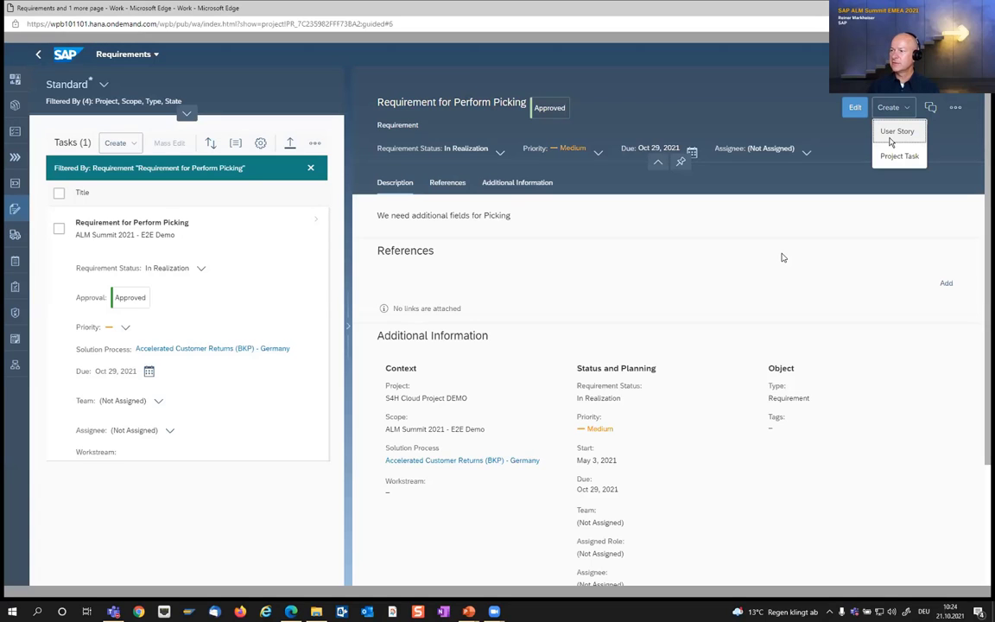
pyautogui.click(894, 132)
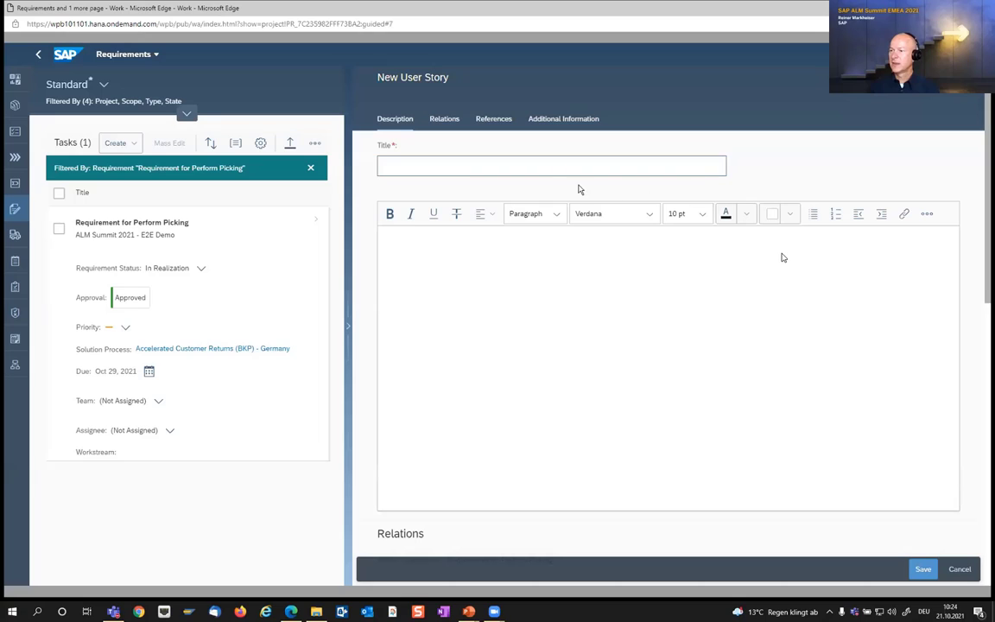
pyautogui.click(499, 175)
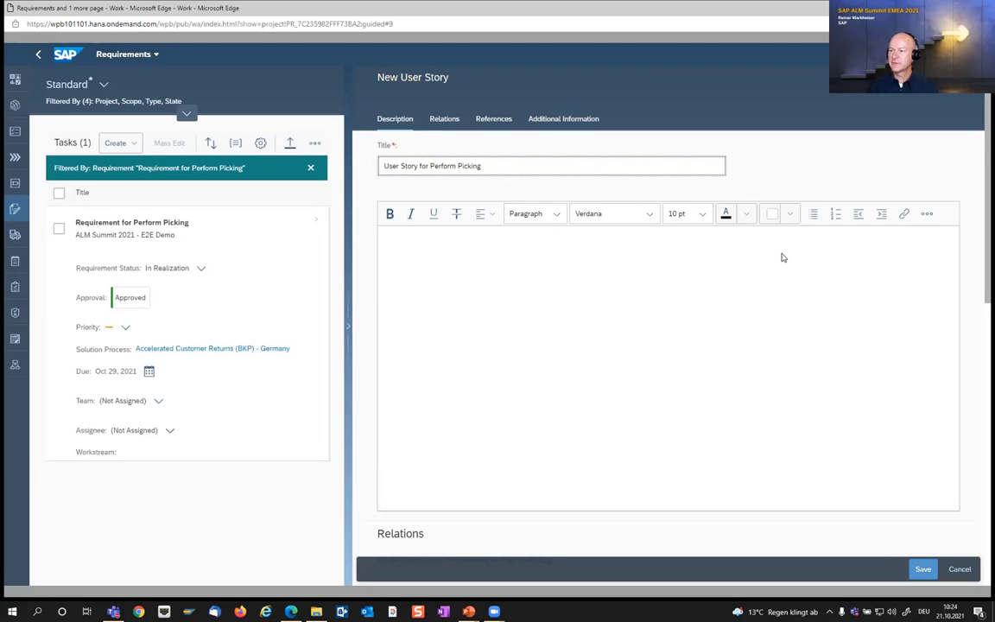
pyautogui.click(432, 261)
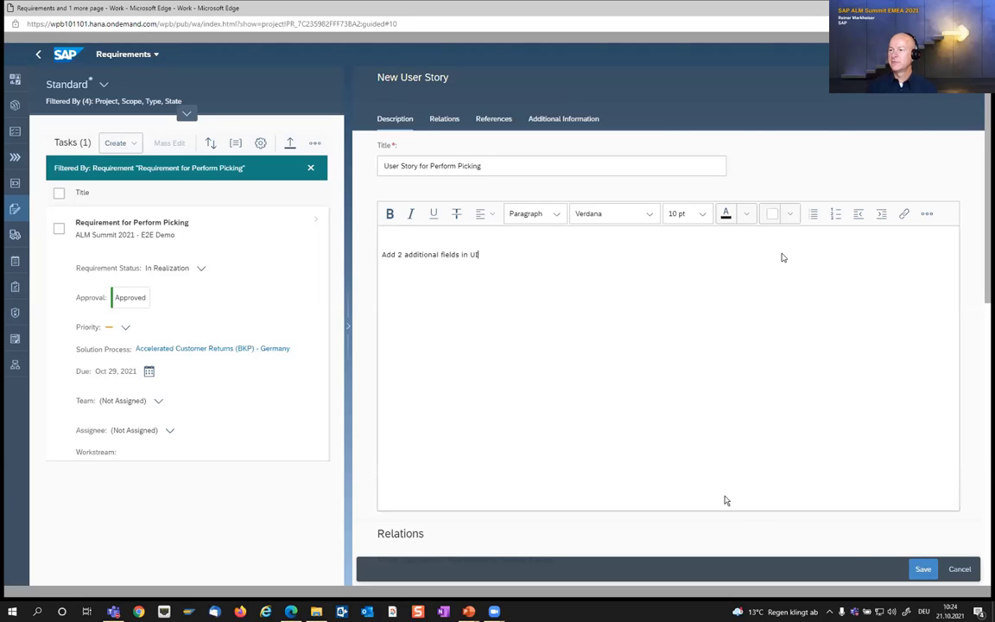
pyautogui.click(921, 569)
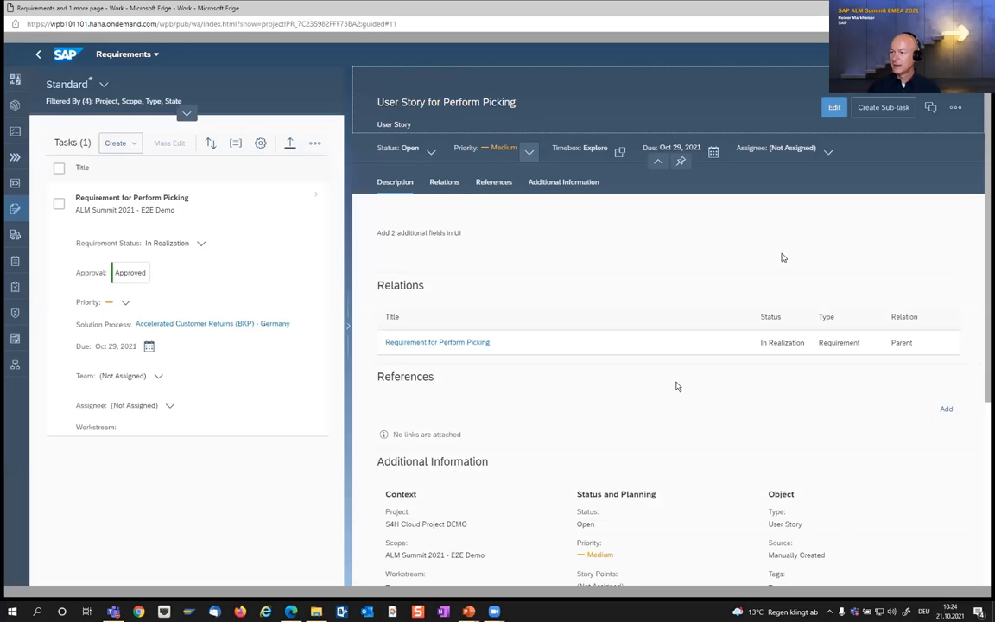
# Set the user story's priority to High and its timebox to the sprint "Realize - Sprint 2"
pyautogui.click(529, 152)
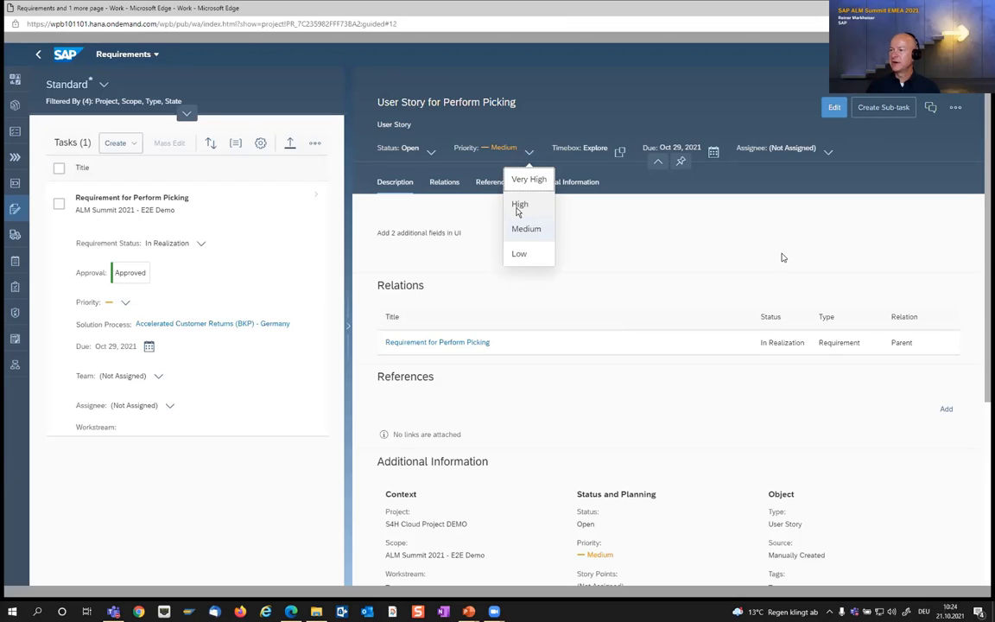
pyautogui.click(518, 205)
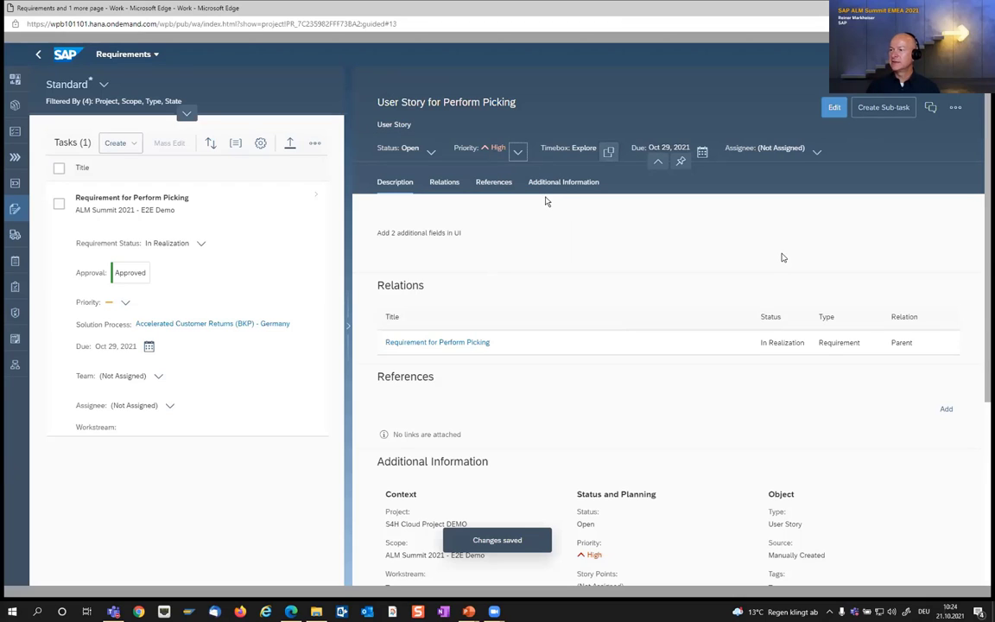
pyautogui.click(609, 153)
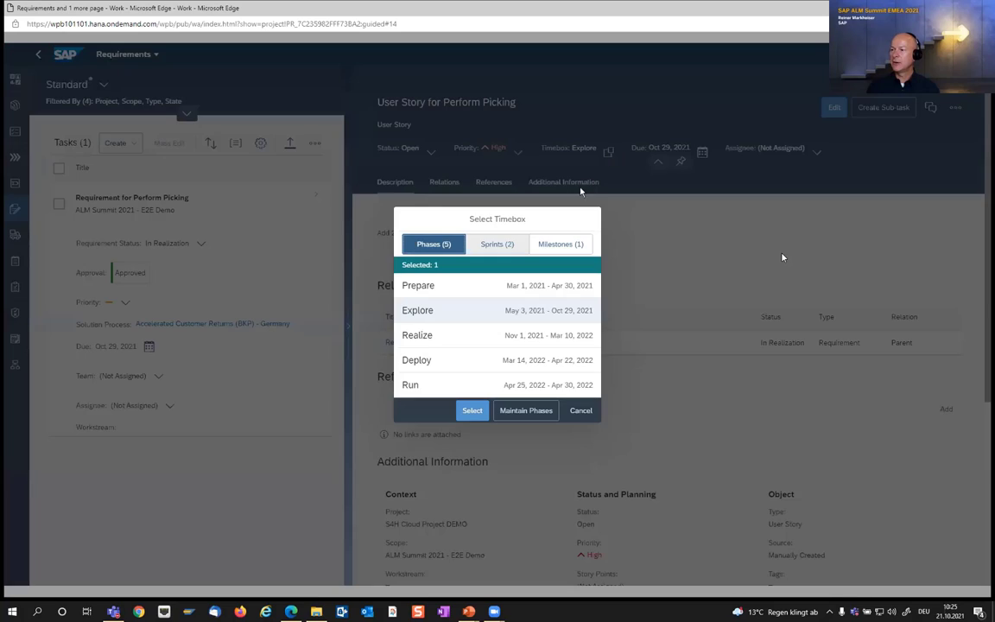
pyautogui.click(492, 245)
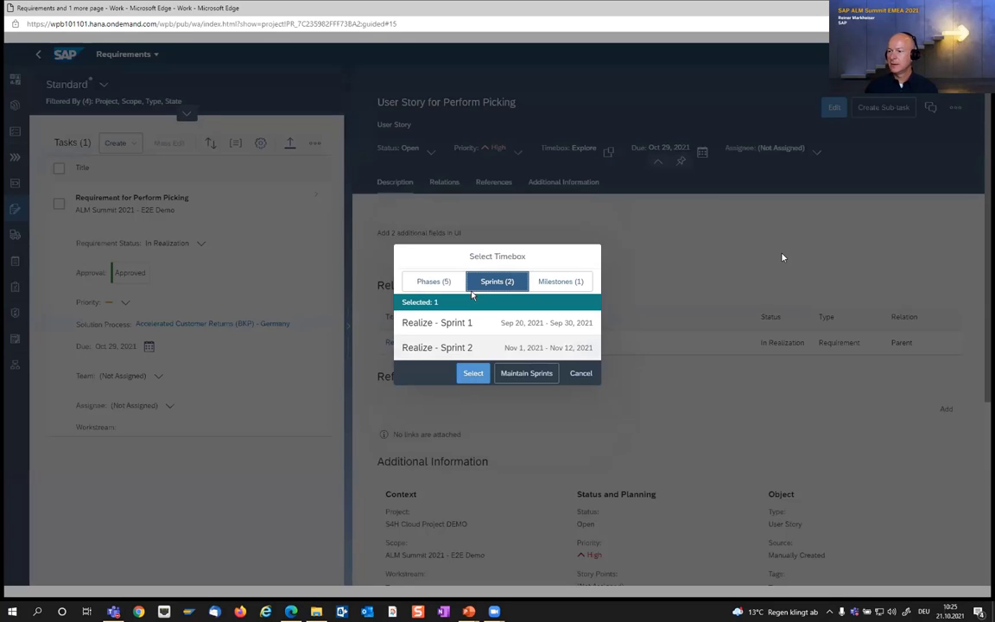
pyautogui.click(435, 351)
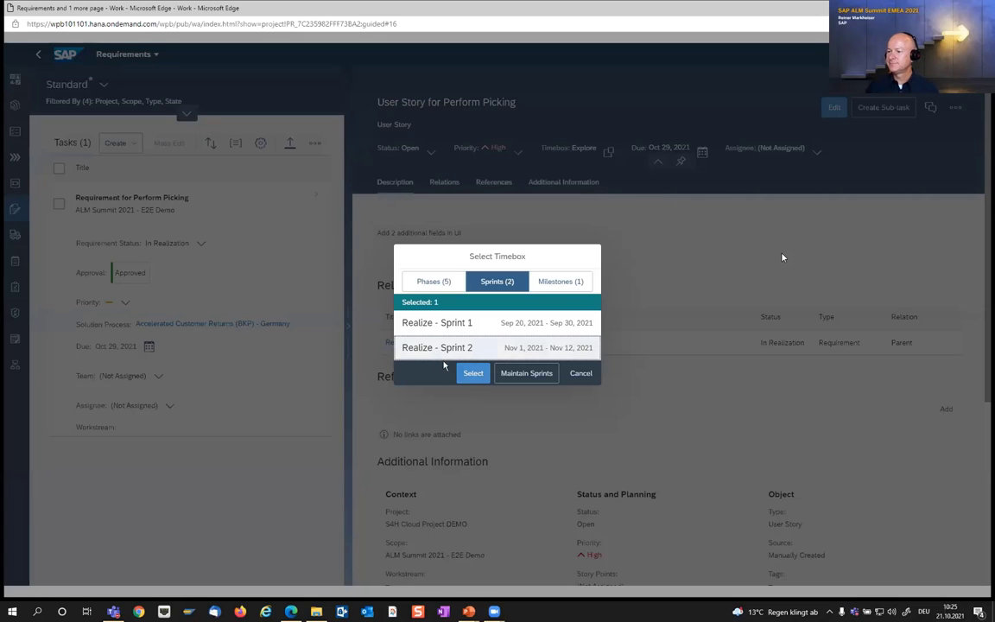
pyautogui.click(458, 374)
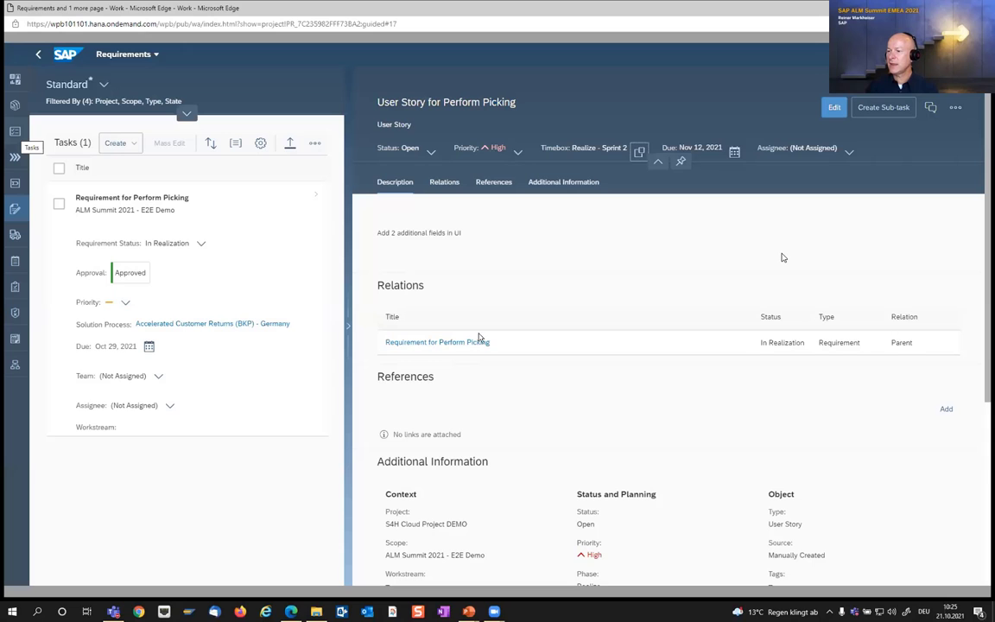
# Edit the user story's additional information, setting story points to 5 and the team to S/4H Logistics
pyautogui.click(549, 184)
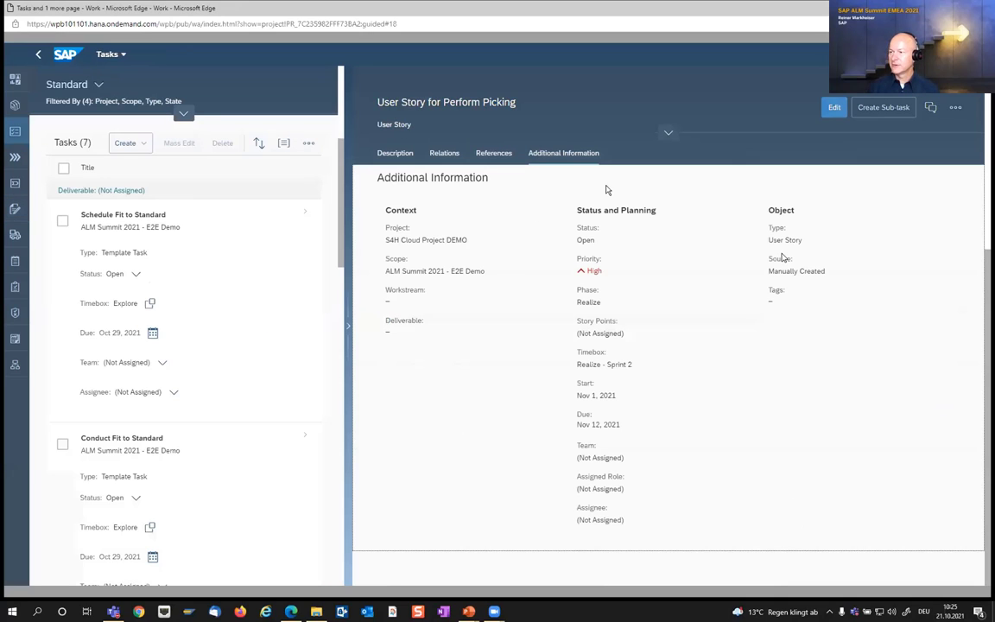
pyautogui.click(831, 111)
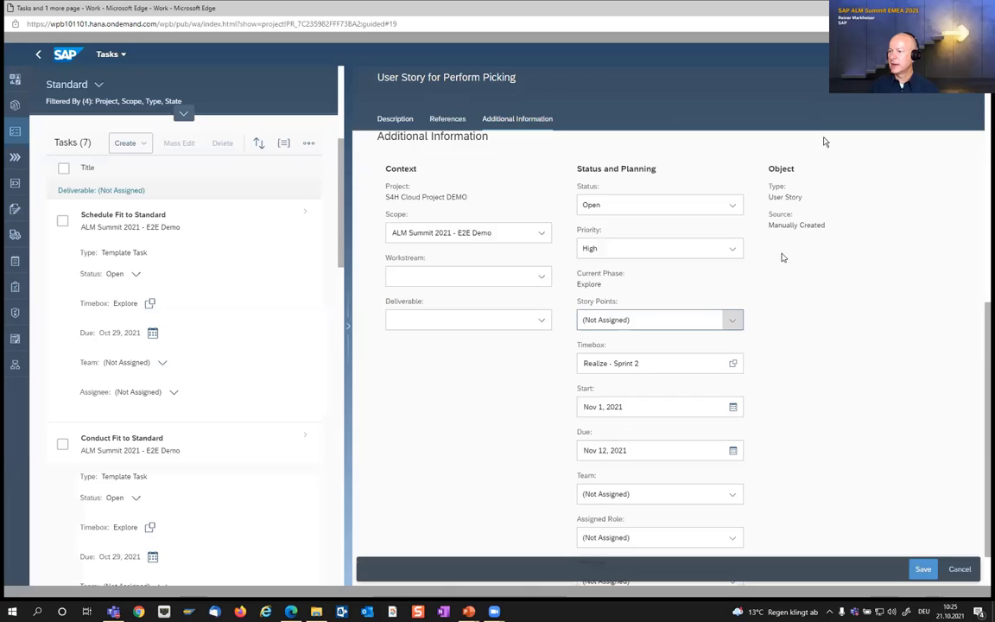
pyautogui.click(730, 322)
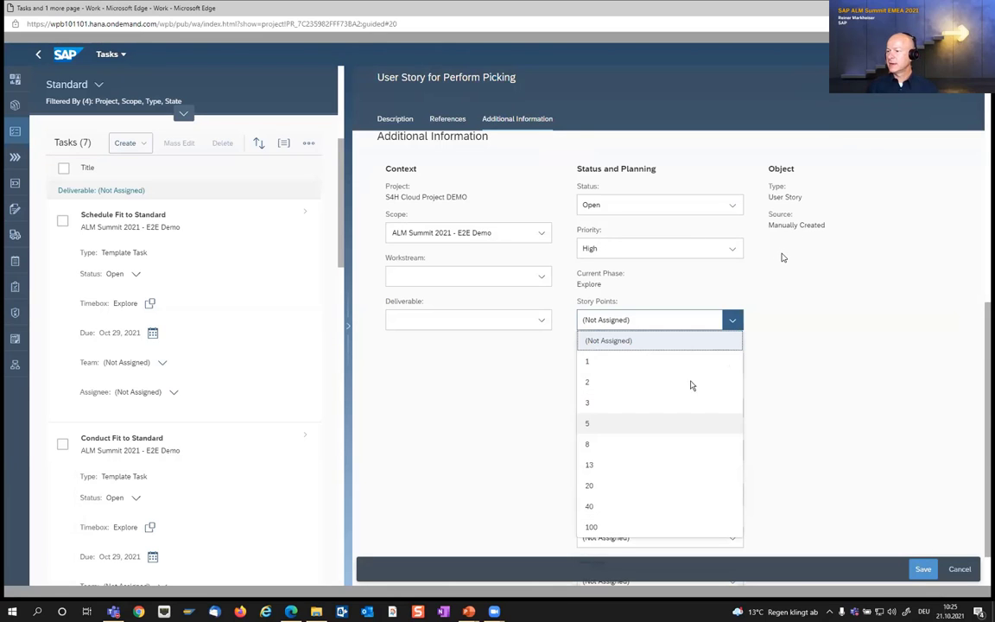
pyautogui.click(631, 432)
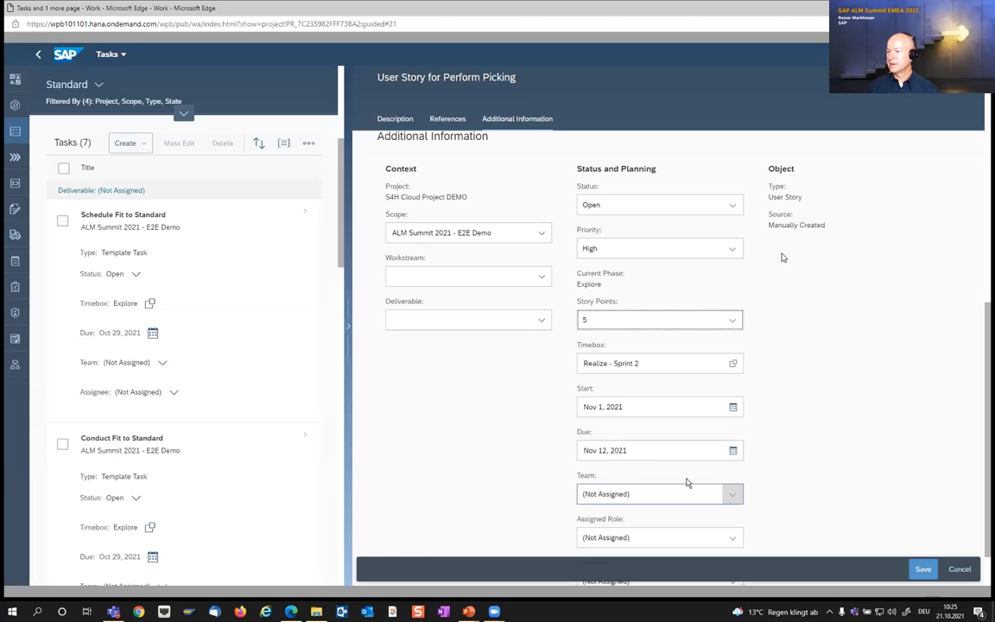
pyautogui.click(729, 497)
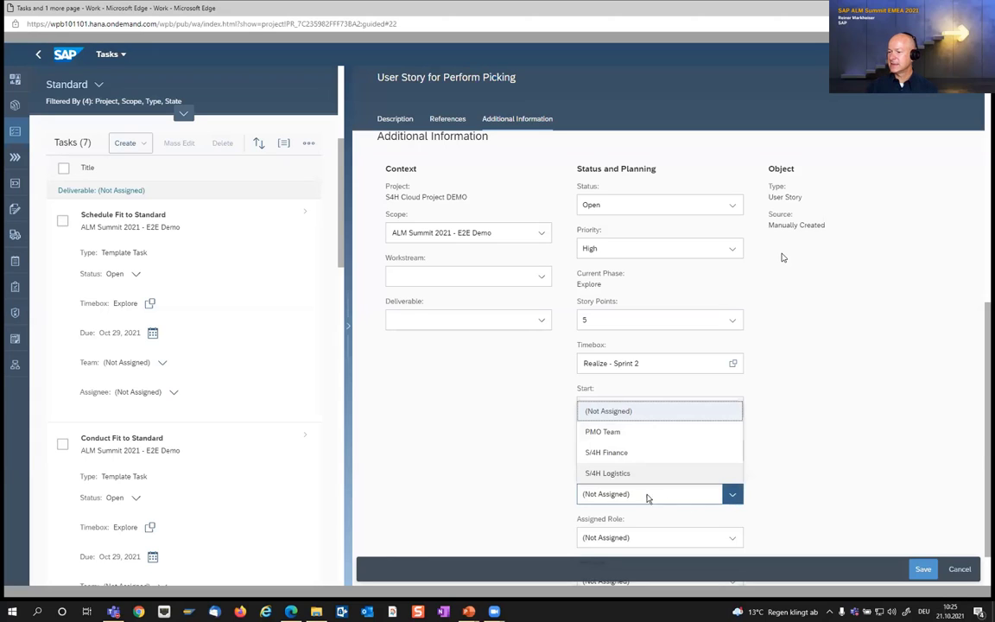
pyautogui.click(598, 475)
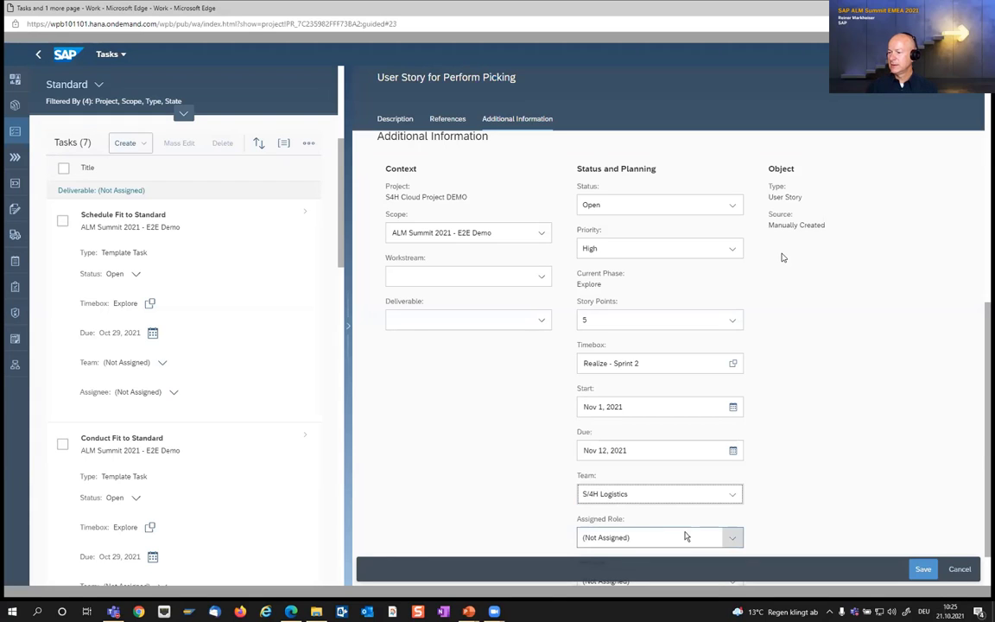
# Set the user story's assigned role to Extensibility Expert, choose the team member as assignee, and save the changes
pyautogui.click(730, 539)
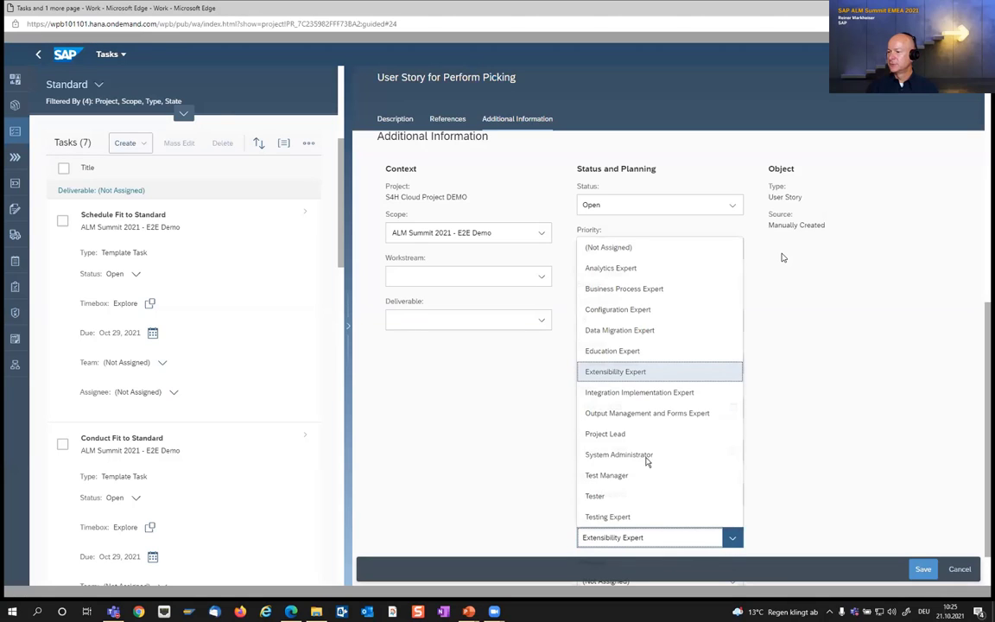
pyautogui.click(604, 378)
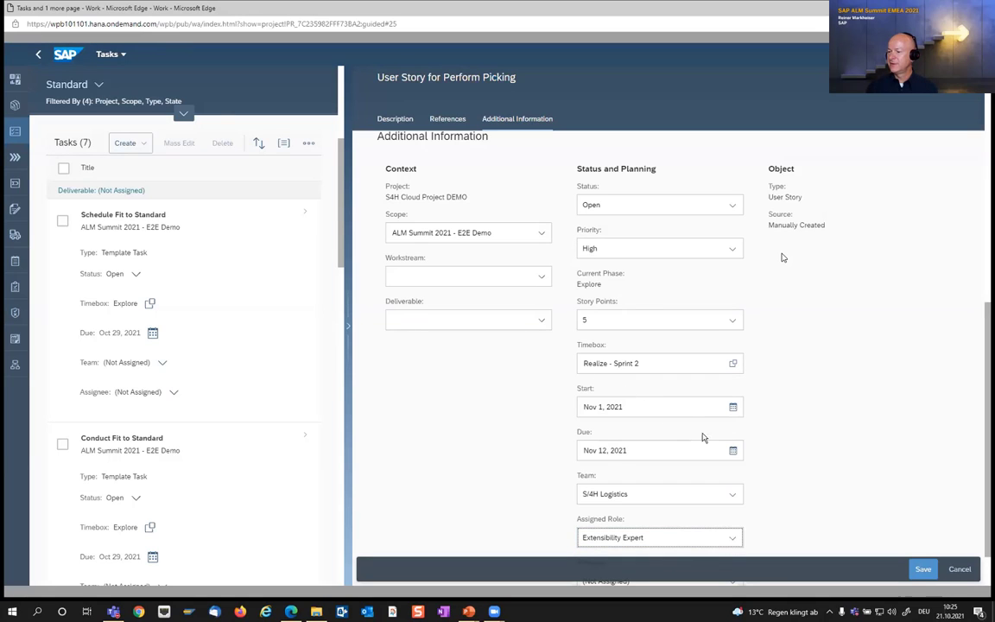
pyautogui.scroll(-1, 842, 470)
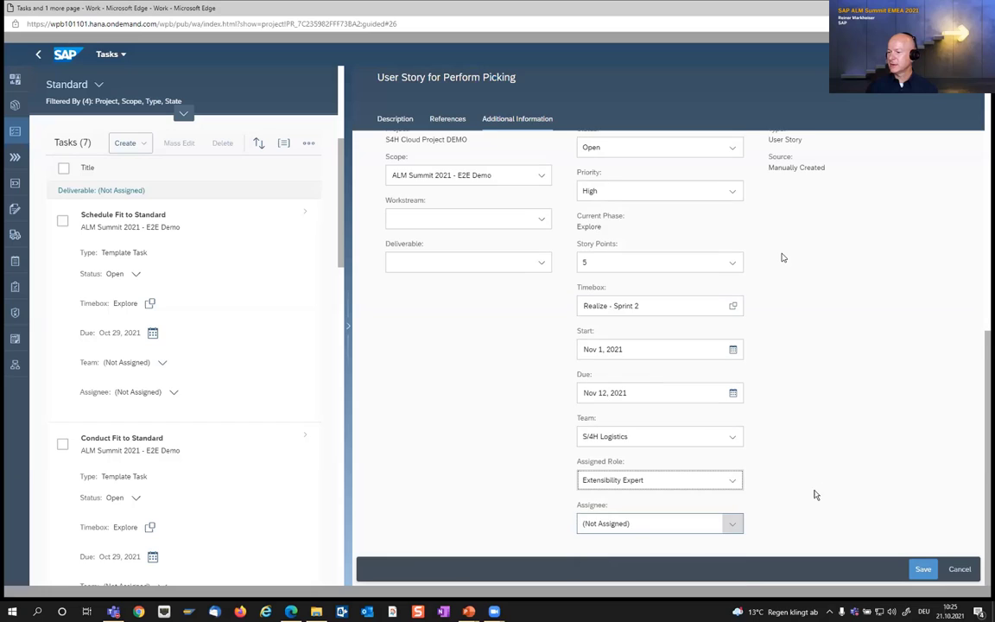
pyautogui.click(731, 525)
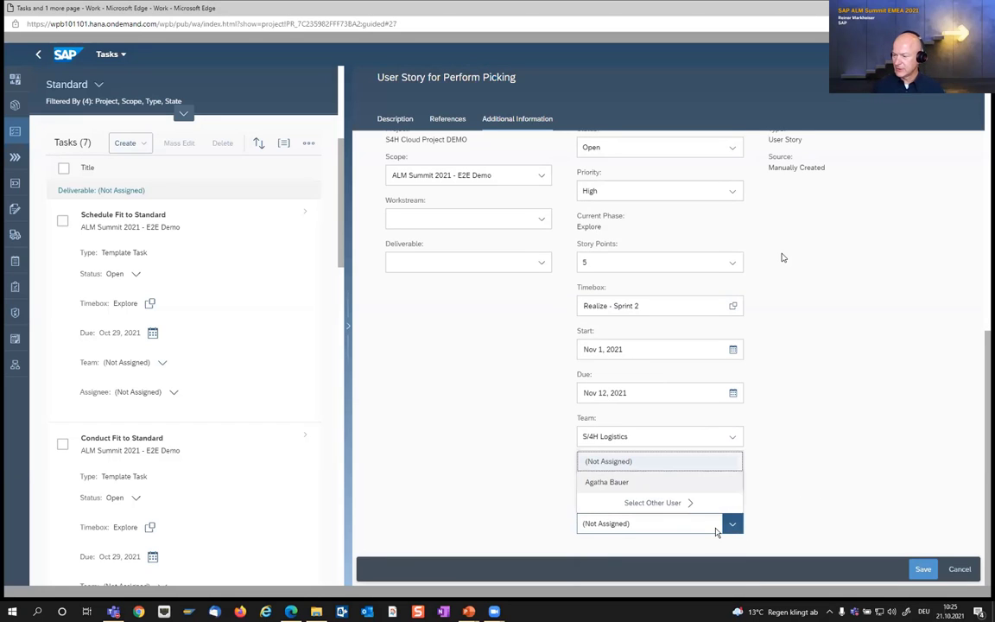
pyautogui.click(631, 483)
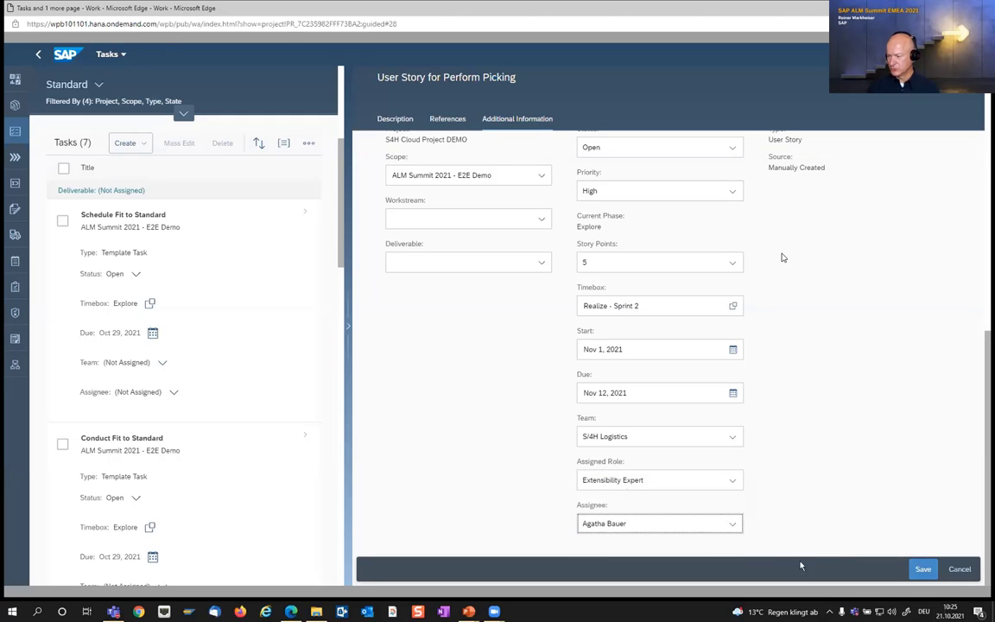
pyautogui.click(922, 569)
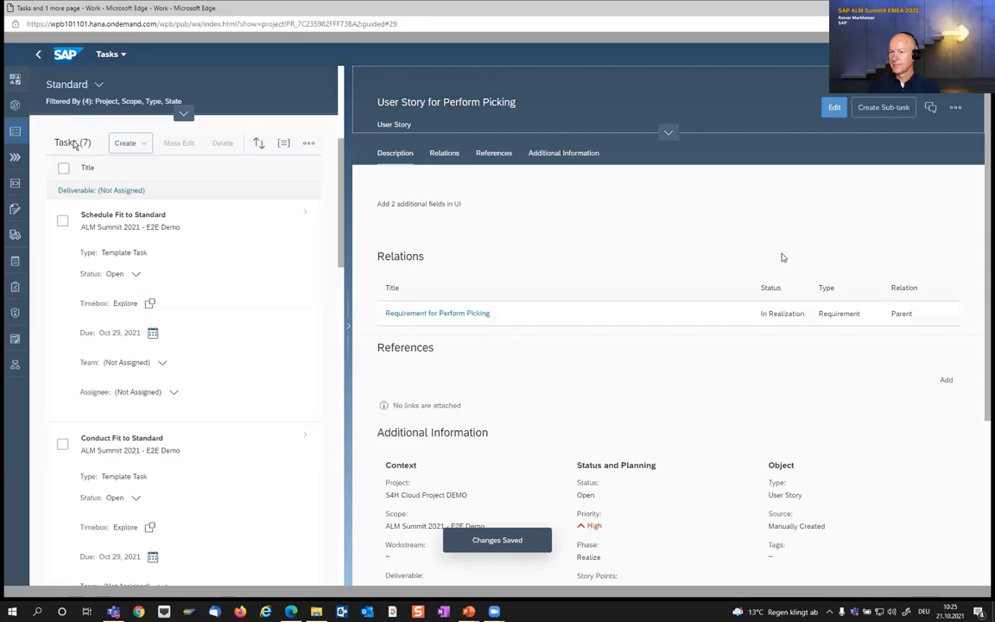
# Open "User Story for Perform Picking" from the upcoming tasks in the project overview and set its status to In Progress
pyautogui.click(16, 83)
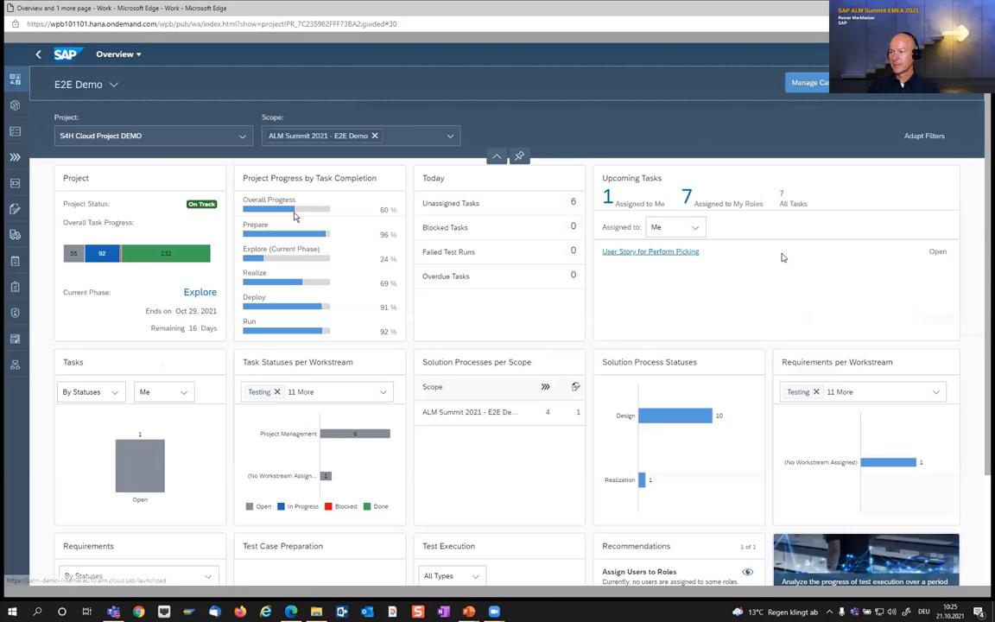
pyautogui.click(631, 256)
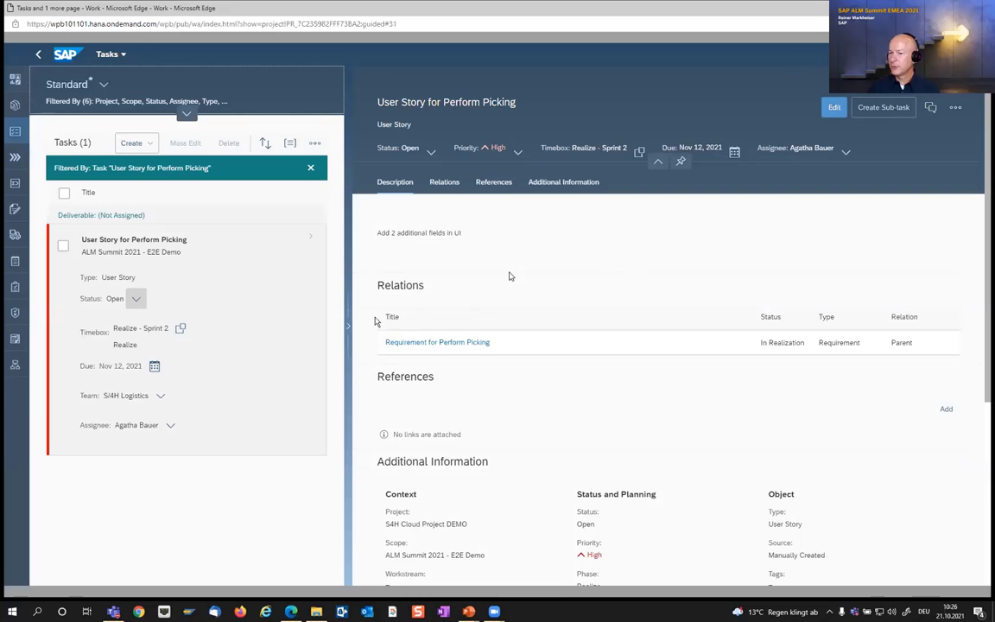
pyautogui.click(134, 300)
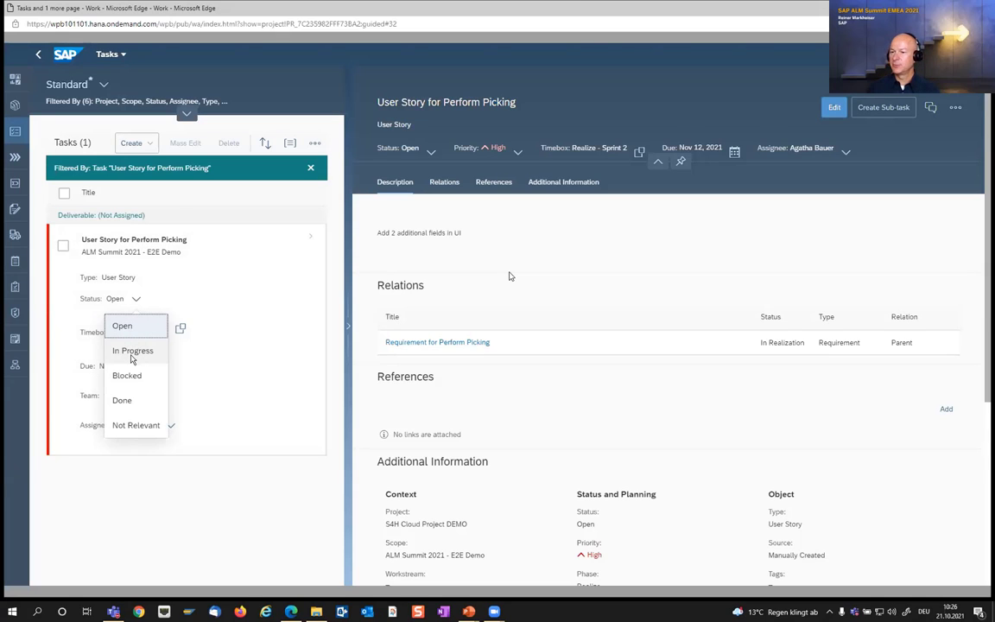
pyautogui.click(133, 352)
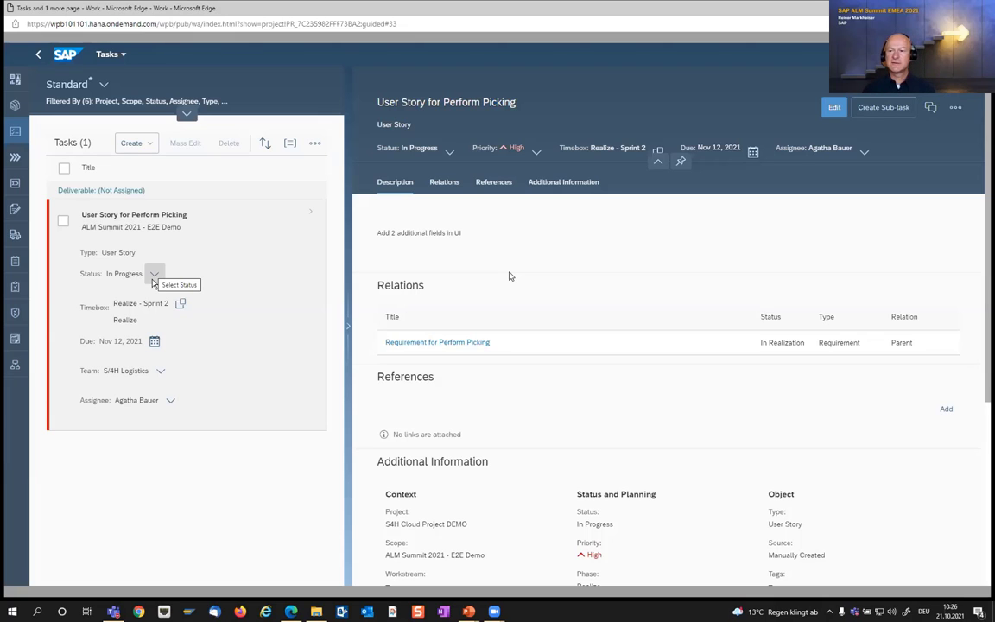
# Set the user story's status to Done and return to the project overview
pyautogui.click(152, 278)
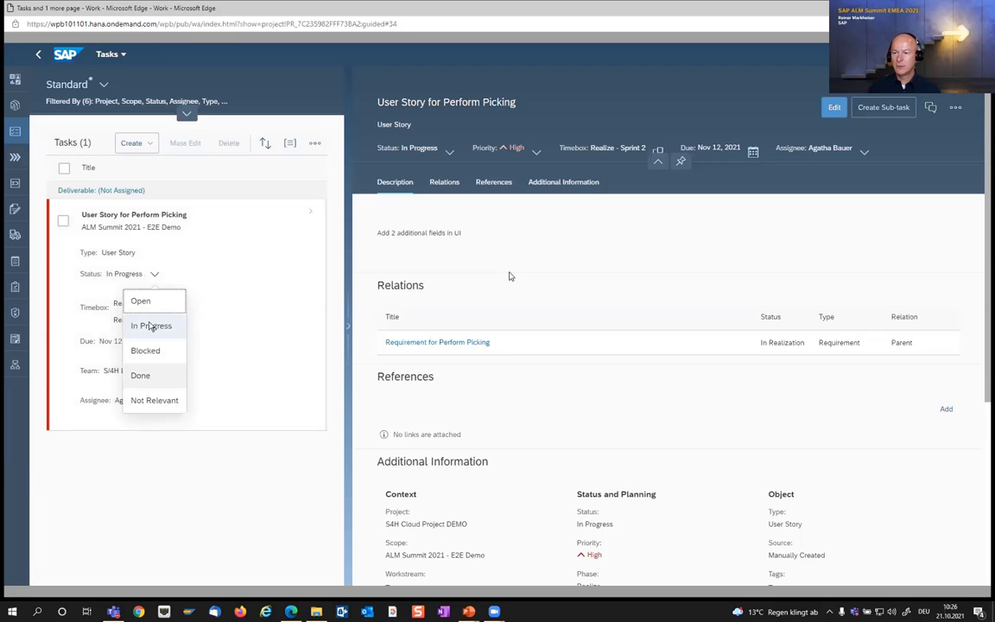
pyautogui.click(138, 376)
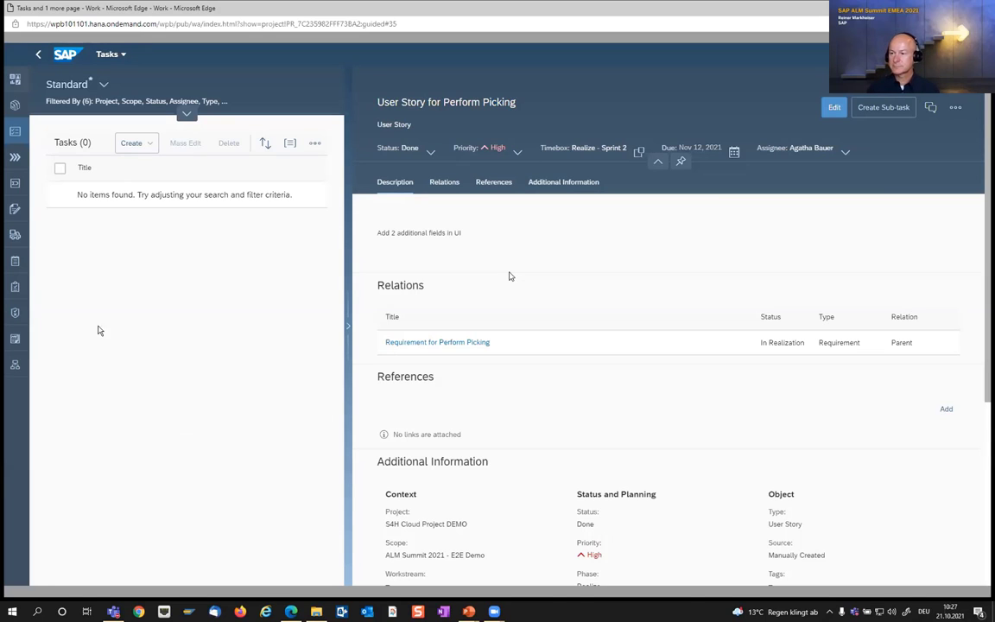
pyautogui.click(15, 81)
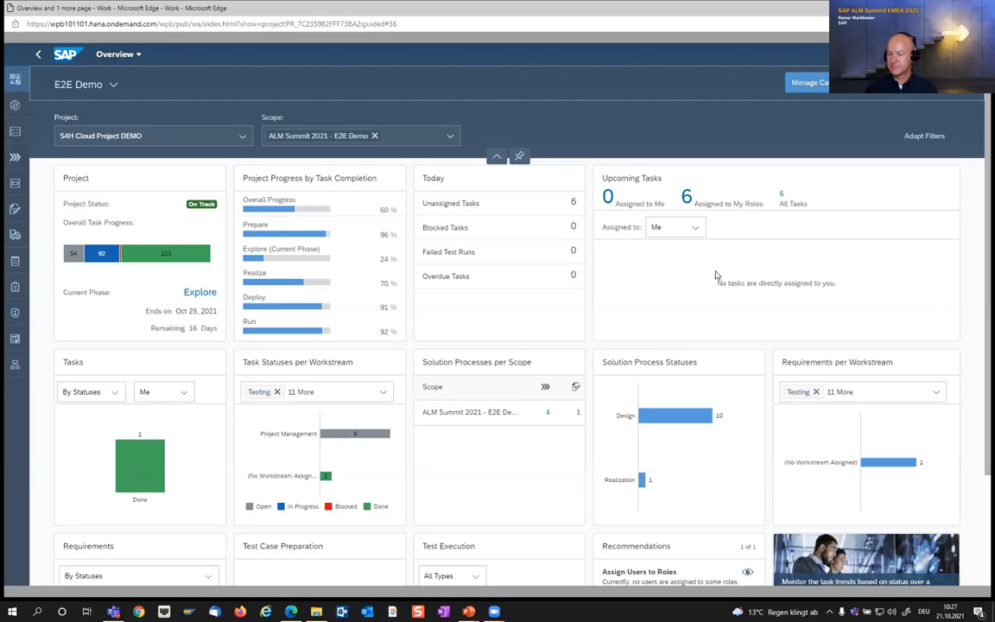
# Switch to the presentation, launch demo part 3 from its slide, and open the project's Features overview
pyautogui.hotkey('alt', 'Tab')
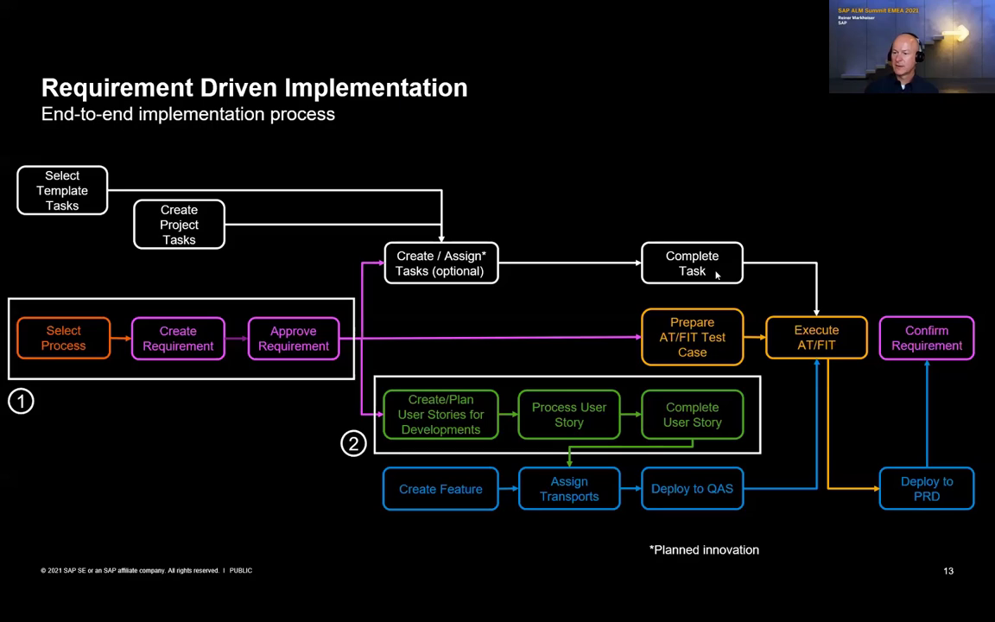
pyautogui.press('Right')
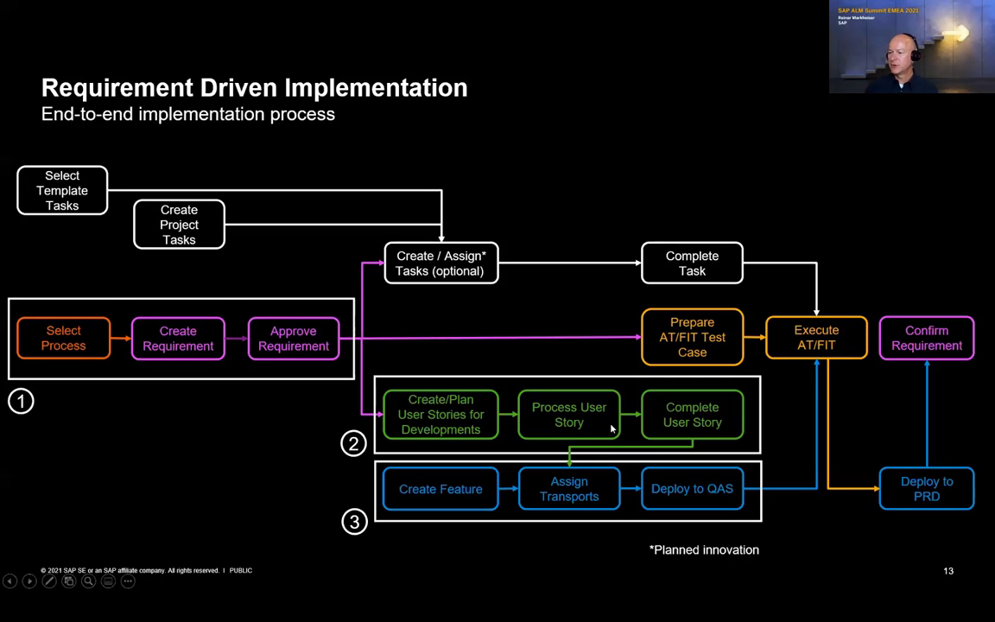
pyautogui.click(354, 521)
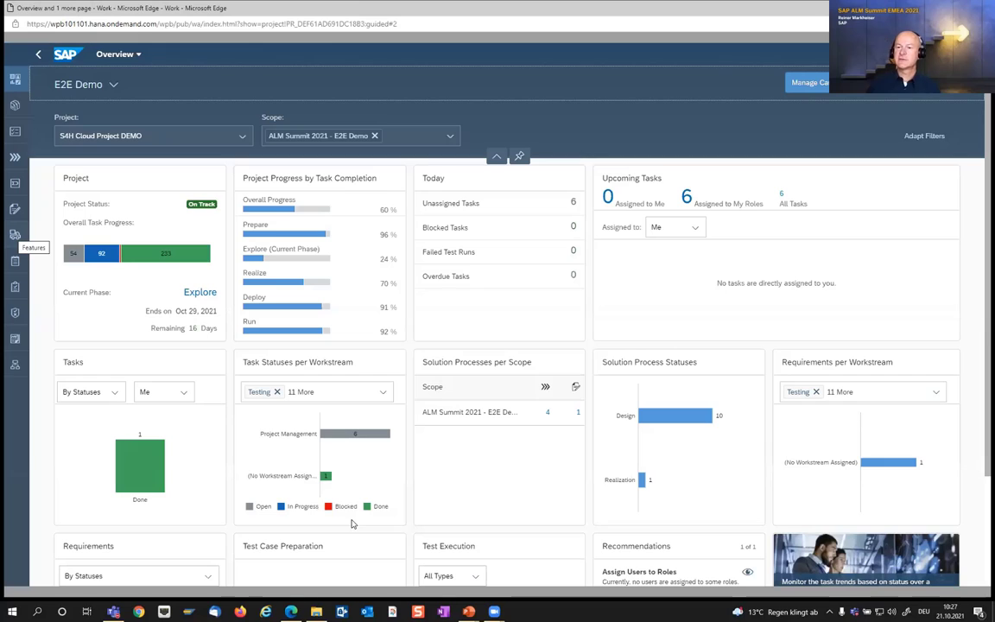
pyautogui.click(15, 235)
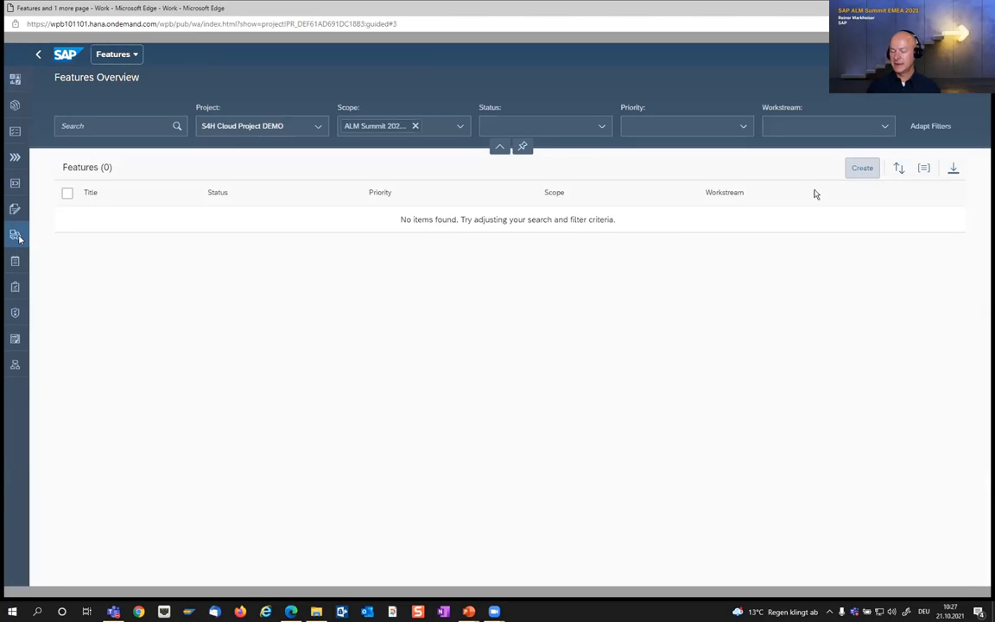
# Create a feature titled "New Feature for Picking process" with scope ALM Summit 2021 - E2E Demo, workstream Extensibility and priority High
pyautogui.click(861, 169)
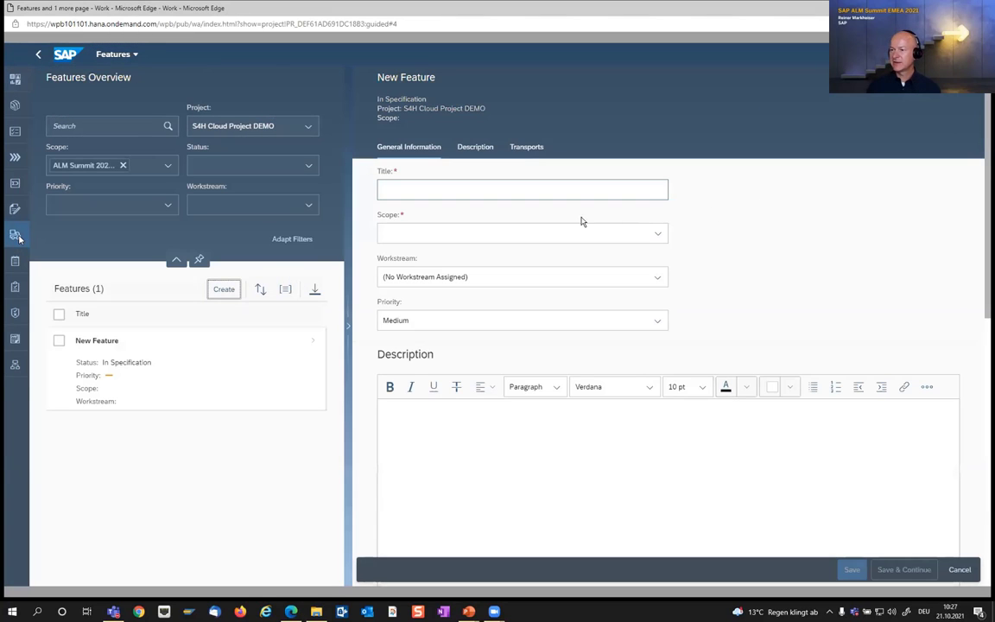
pyautogui.write('New Feature for Picking process')
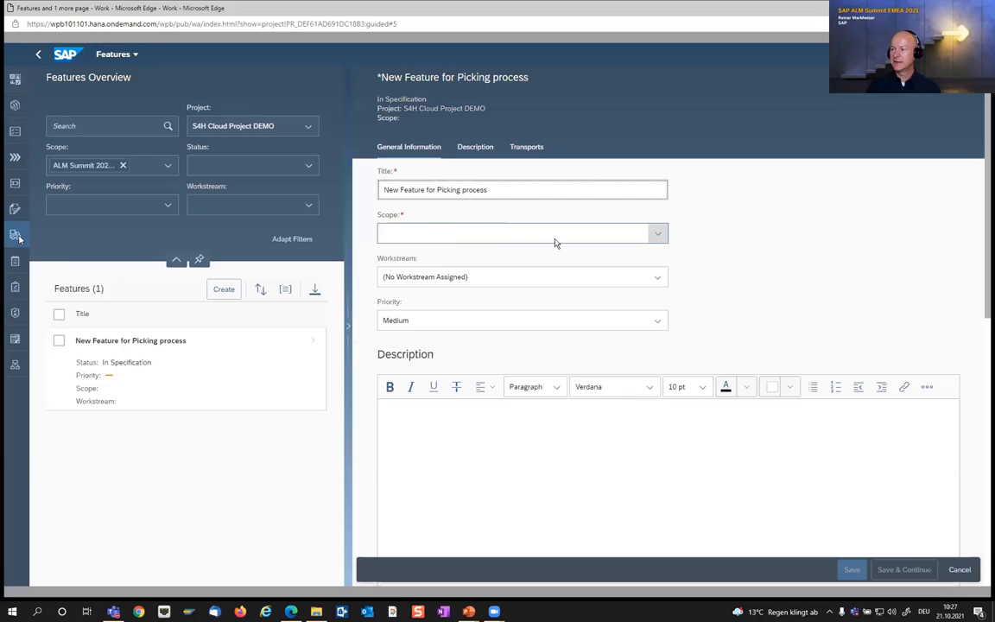
pyautogui.click(652, 238)
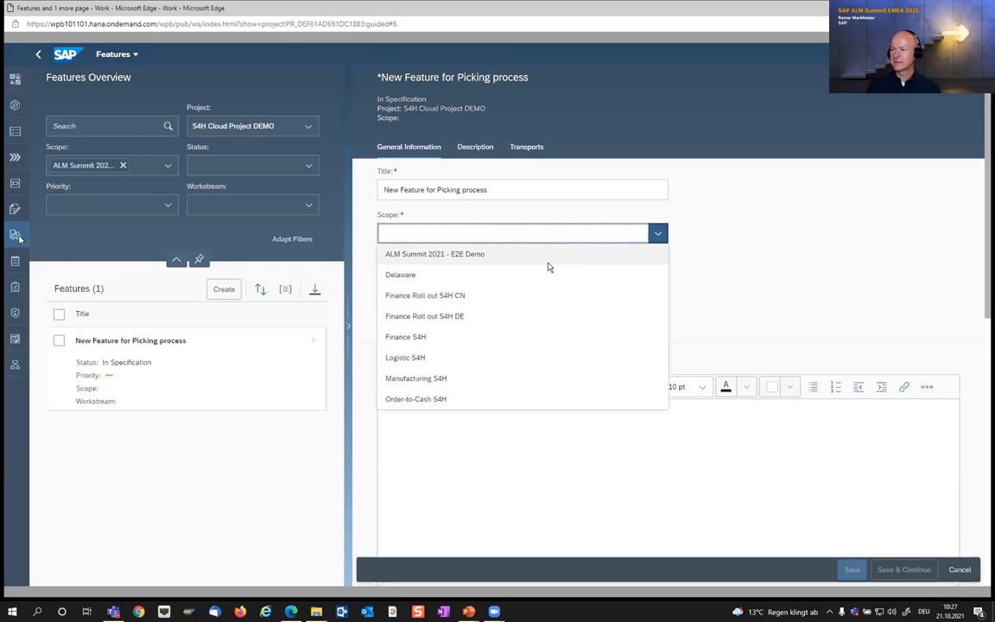
pyautogui.click(415, 256)
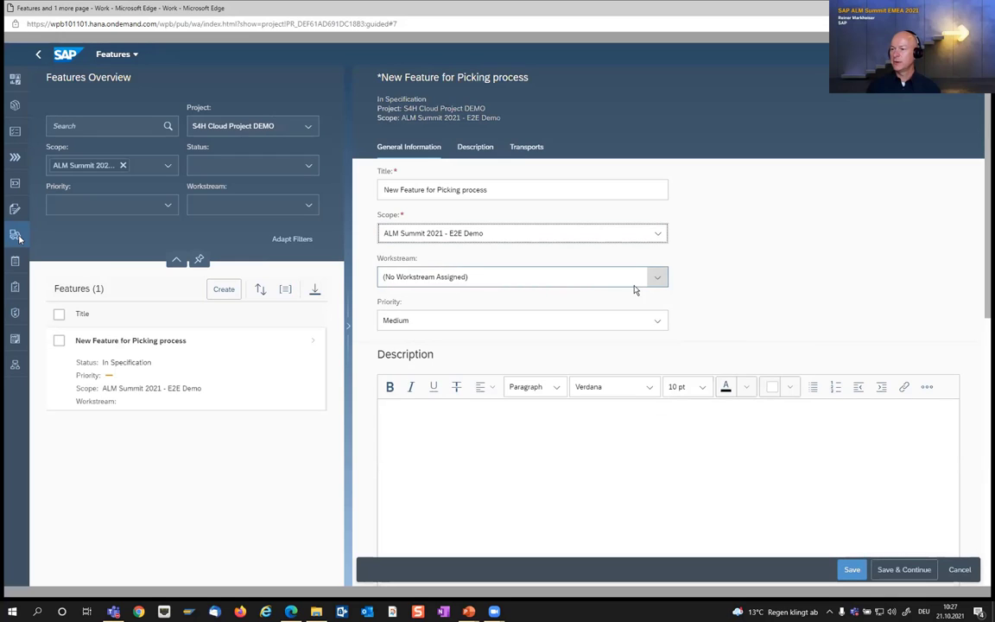
pyautogui.click(605, 277)
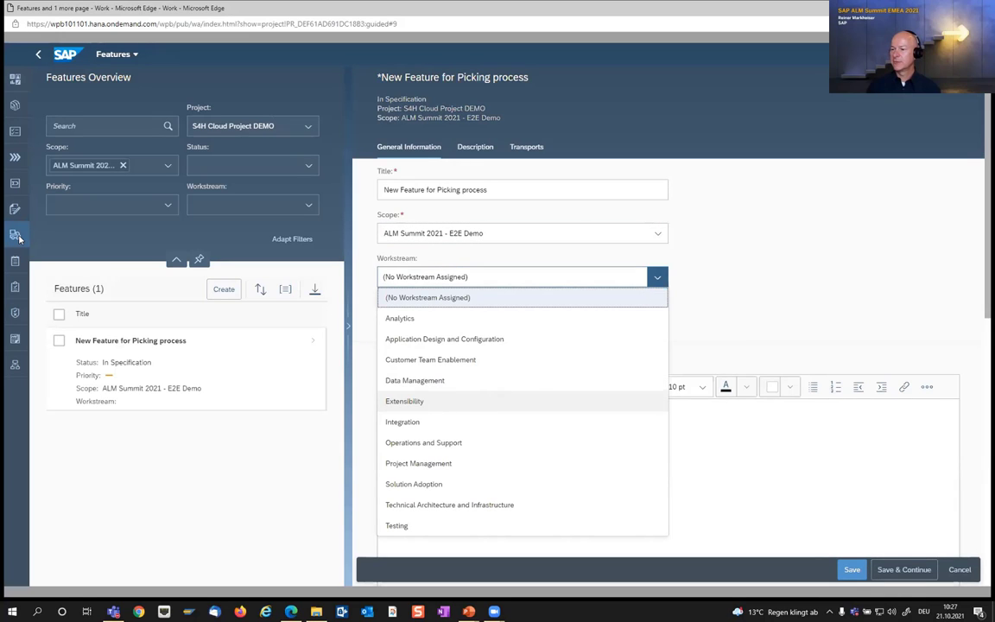
pyautogui.click(404, 401)
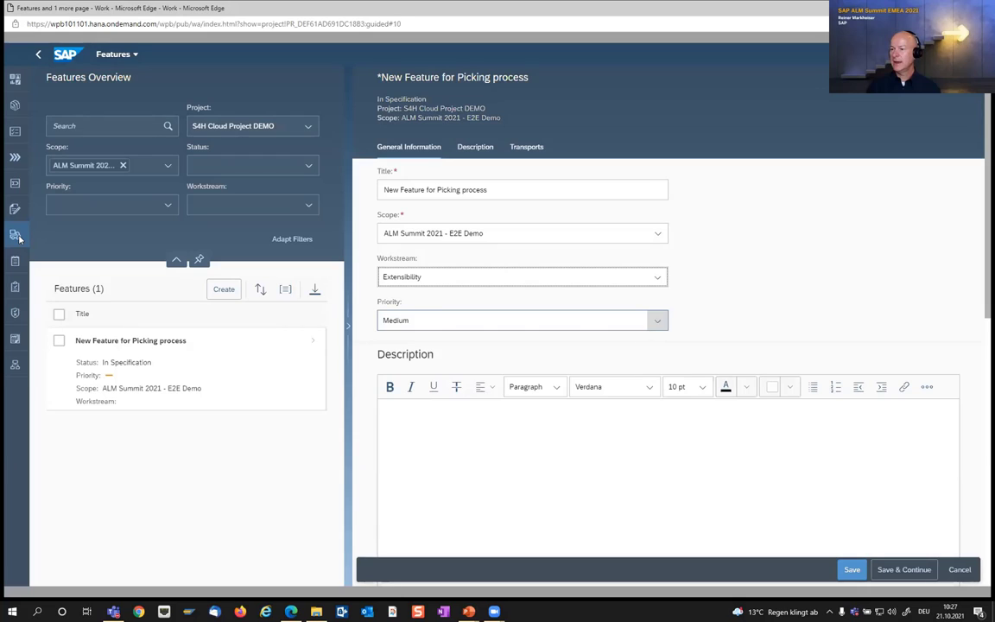
pyautogui.click(579, 321)
pyautogui.click(577, 359)
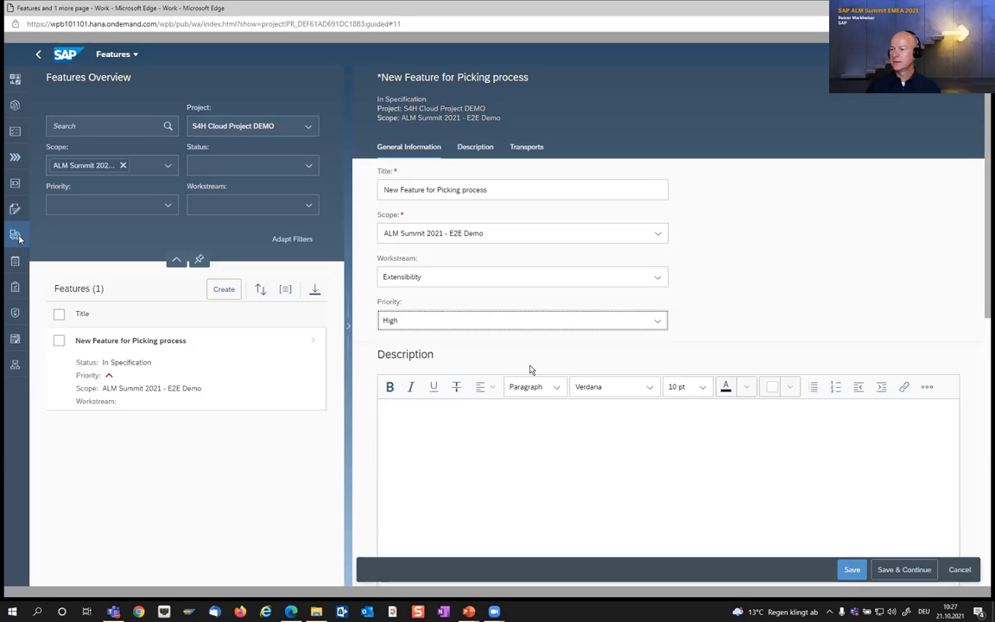
# Enter "Transport for additional fields in Picking" as the feature's description and save the feature
pyautogui.click(444, 429)
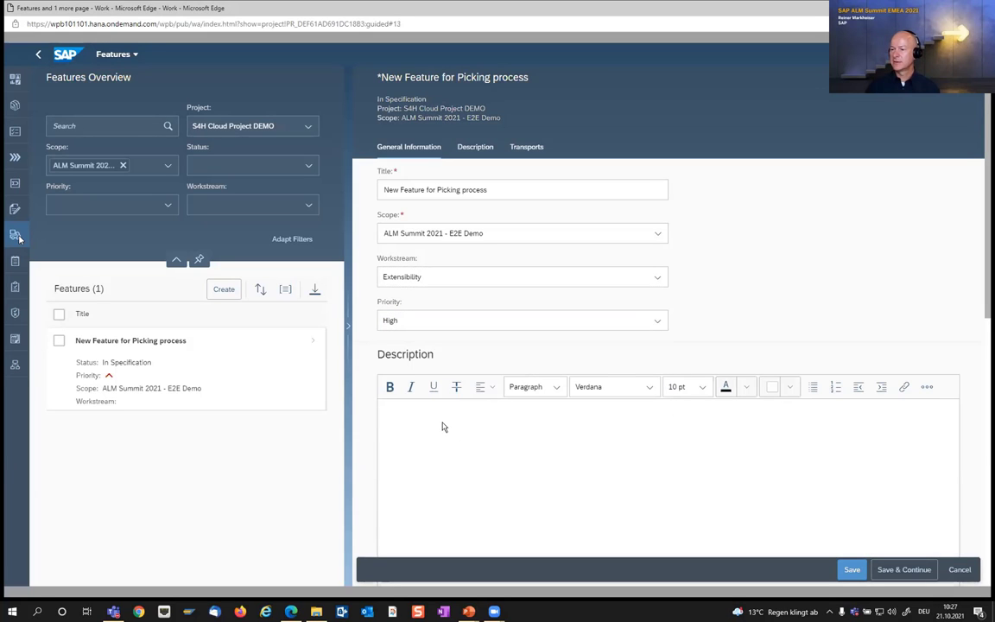
pyautogui.write('T')
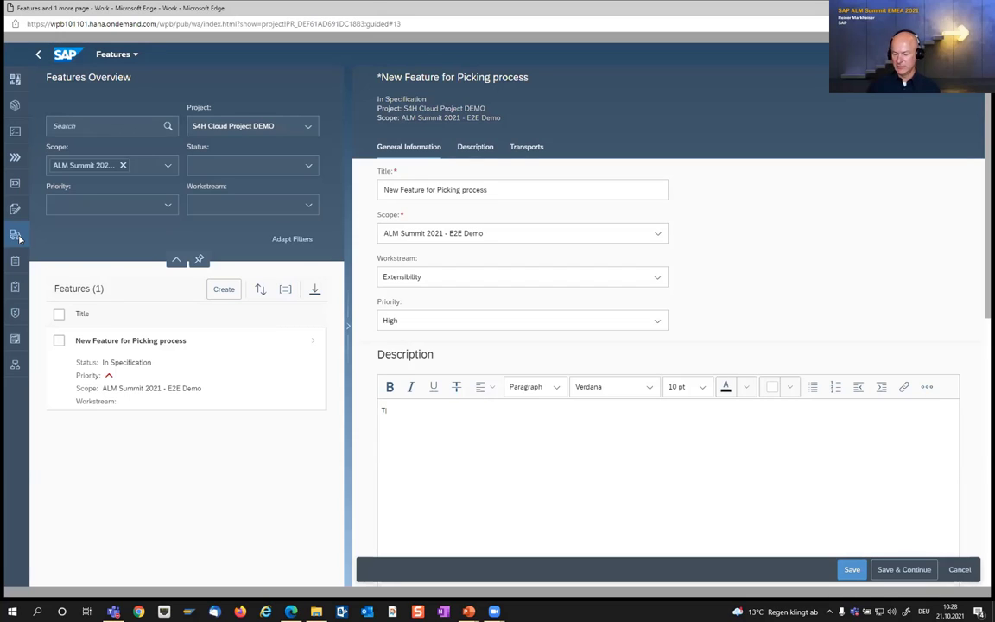
pyautogui.write('ransport for additional fields in Picking')
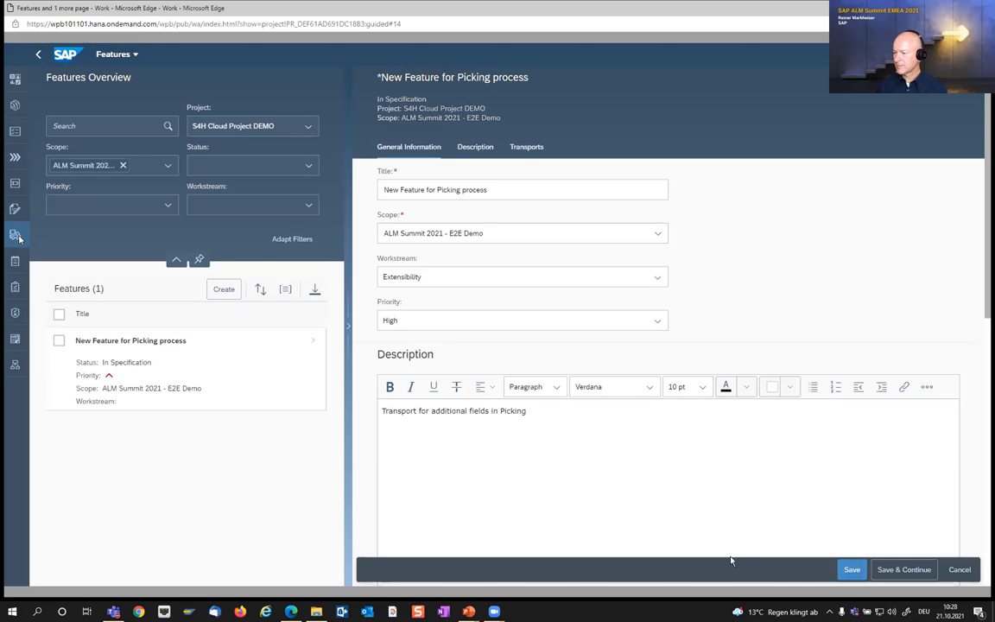
pyautogui.click(849, 569)
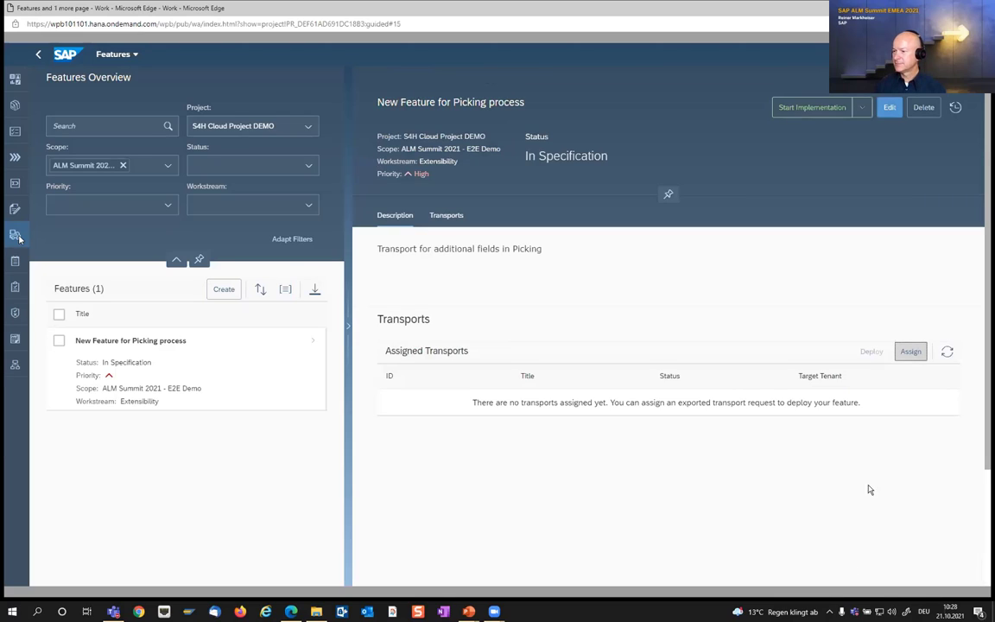
# Assign transport S4HK901568, "Additional fields for Picking", to the feature and save the assignment
pyautogui.click(909, 352)
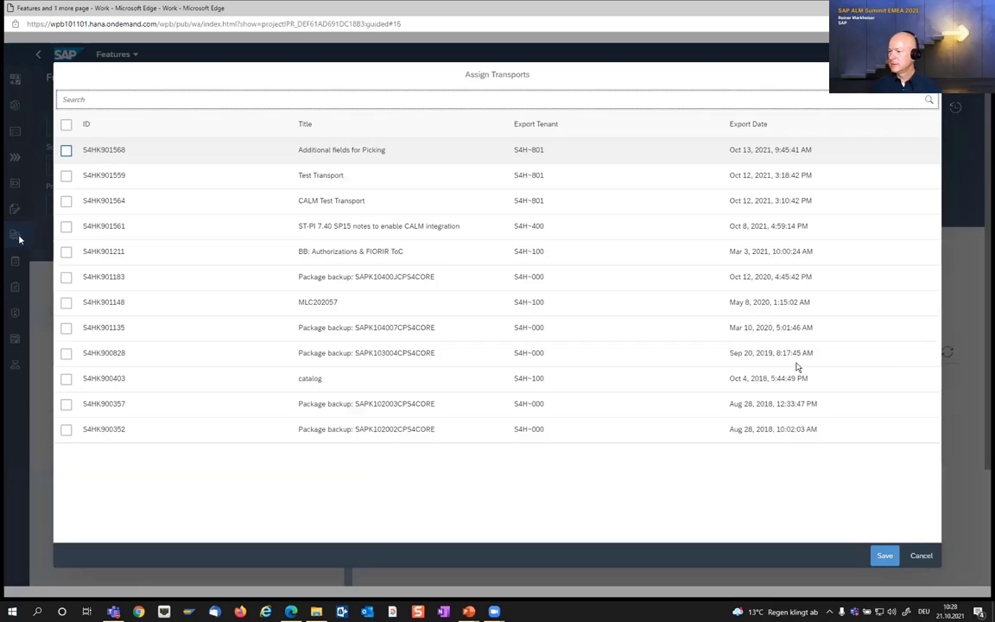
pyautogui.click(65, 152)
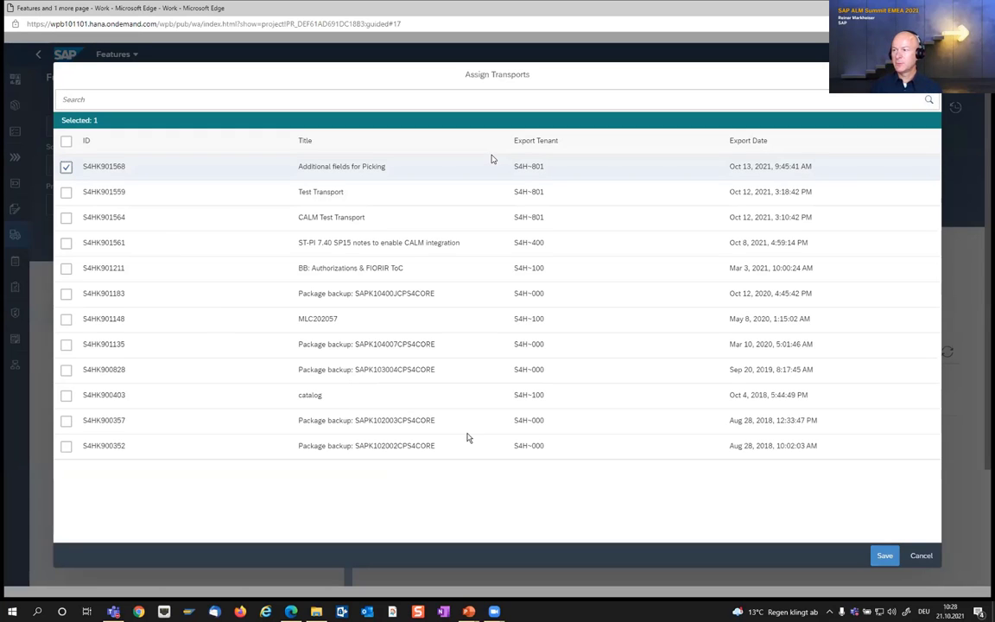
pyautogui.click(884, 555)
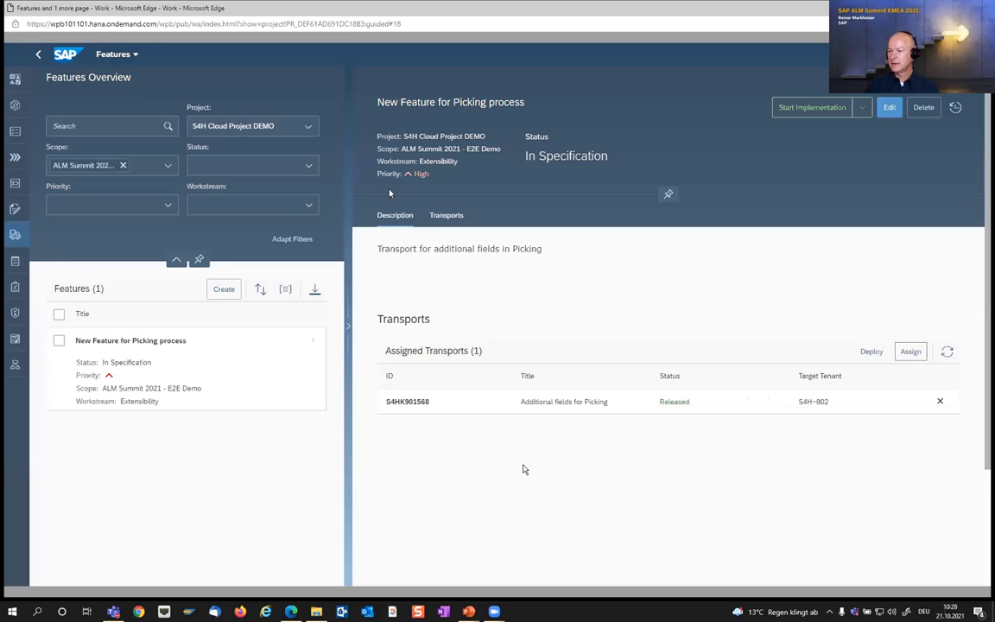
# Deploy the feature's assigned transport to target tenant S4H~802 and confirm the deployment
pyautogui.click(436, 408)
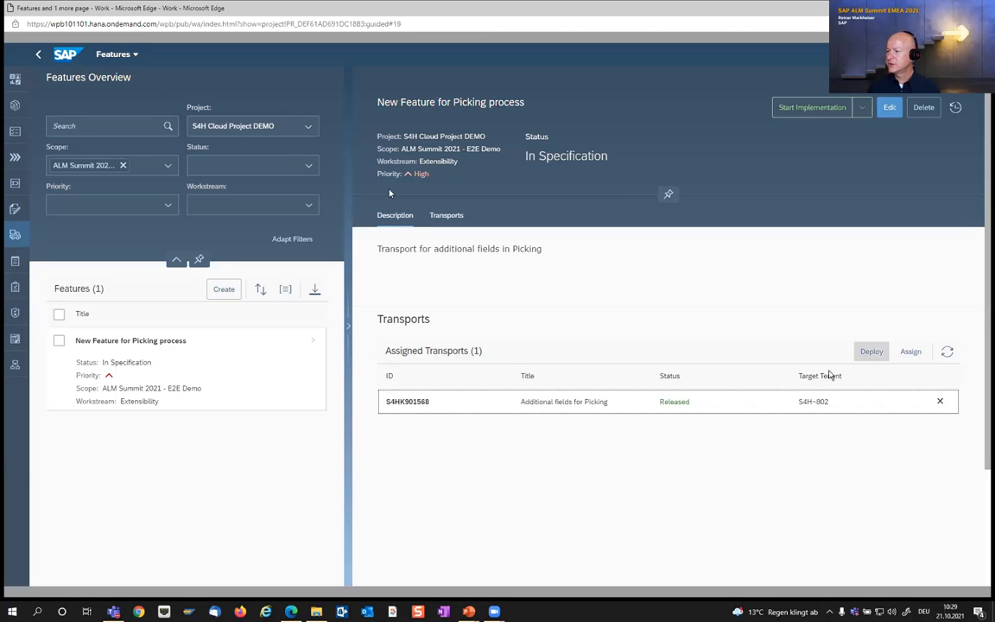
pyautogui.click(869, 352)
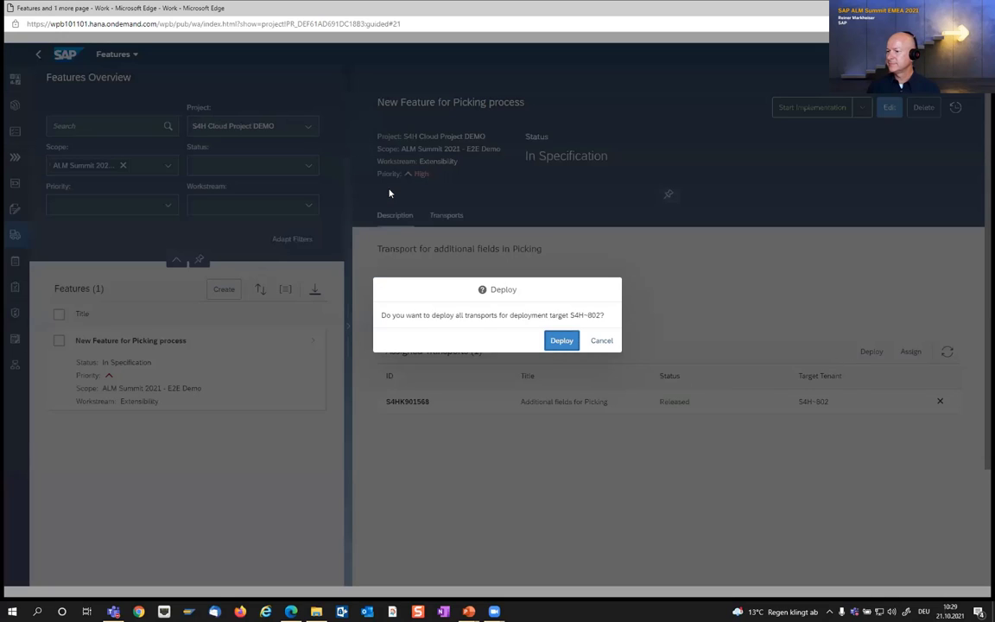
pyautogui.click(557, 345)
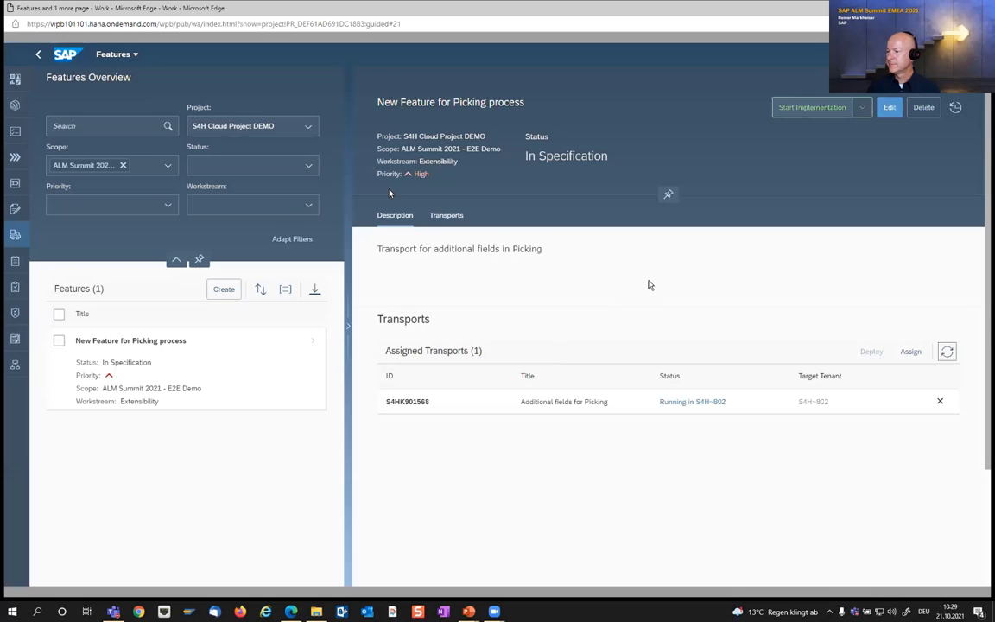
# Start and confirm implementation of the Picking process feature, and refresh its assigned transports
pyautogui.click(799, 111)
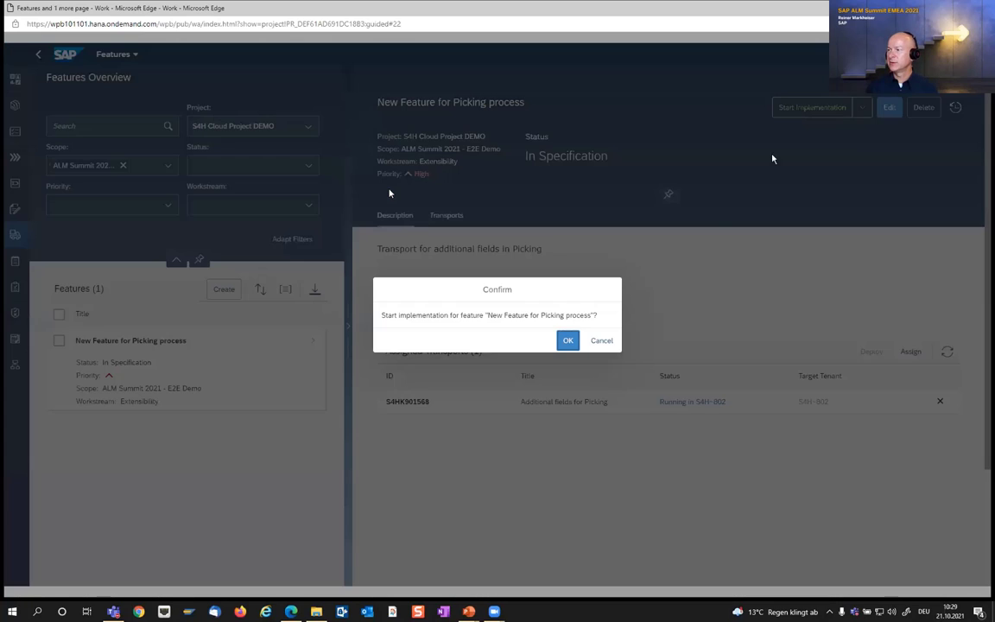
pyautogui.click(567, 341)
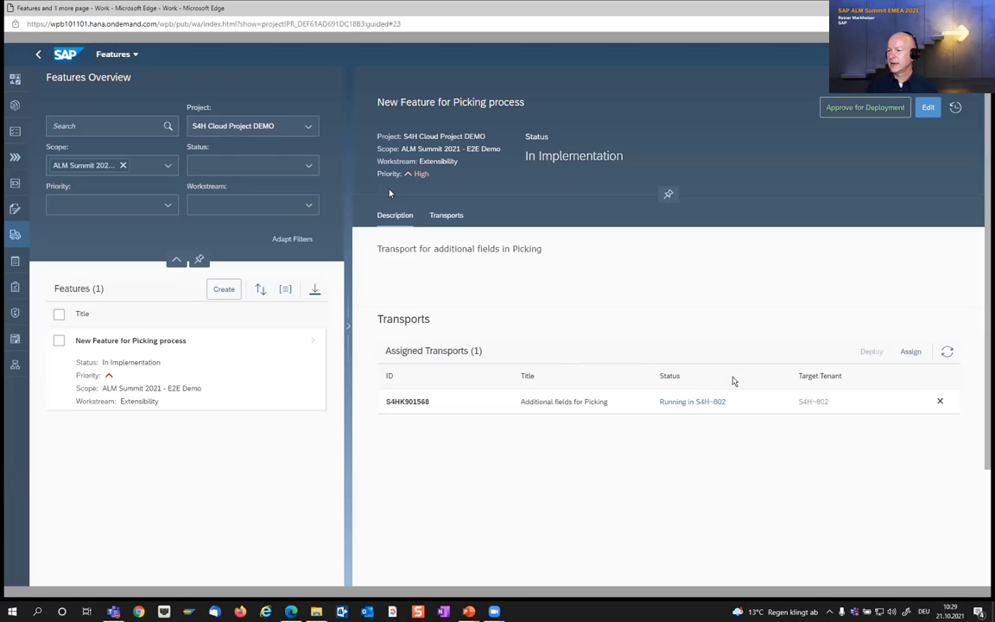
pyautogui.click(947, 352)
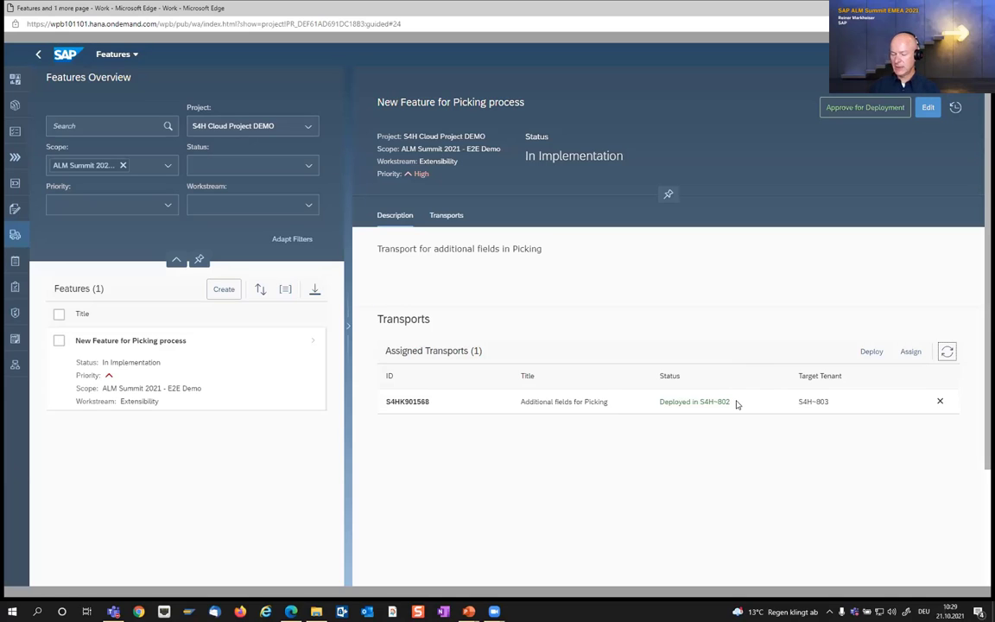
# Switch to the presentation, advance it to reveal demo part 4, and launch that demo from the slide
pyautogui.hotkey('alt', 'Tab')
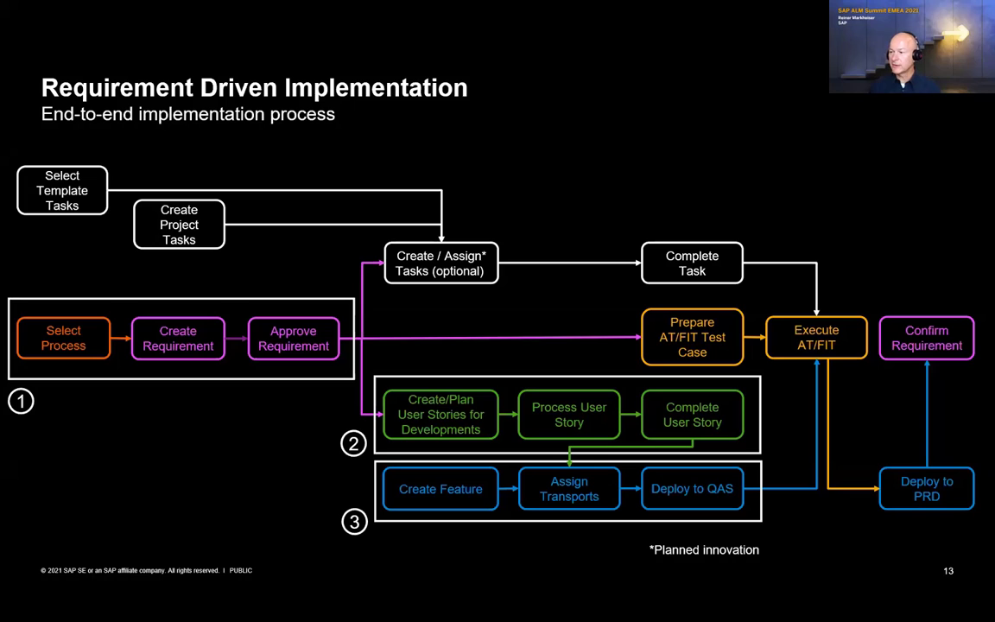
pyautogui.press('Right')
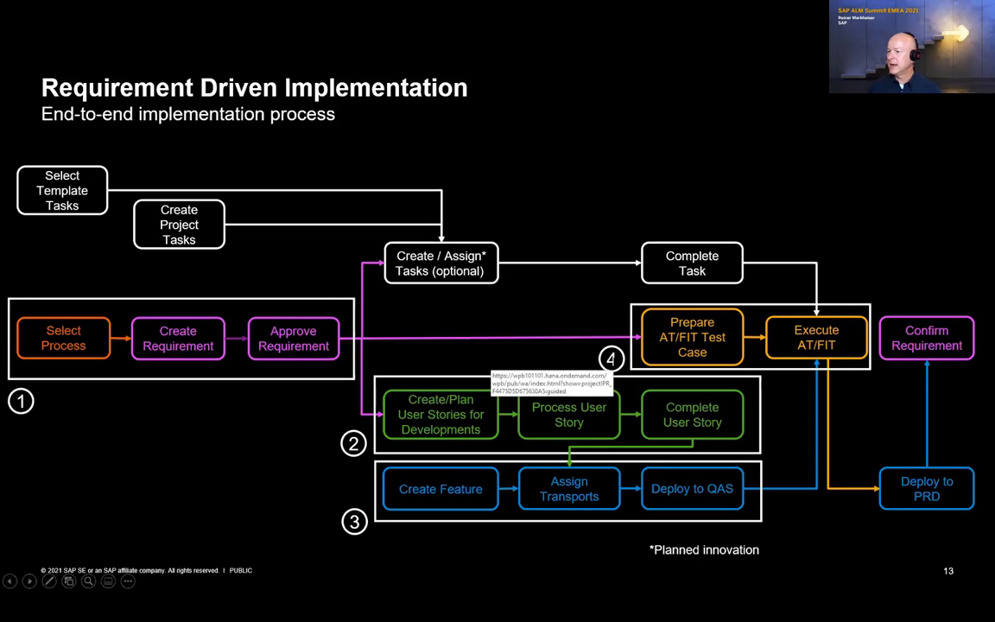
pyautogui.click(612, 360)
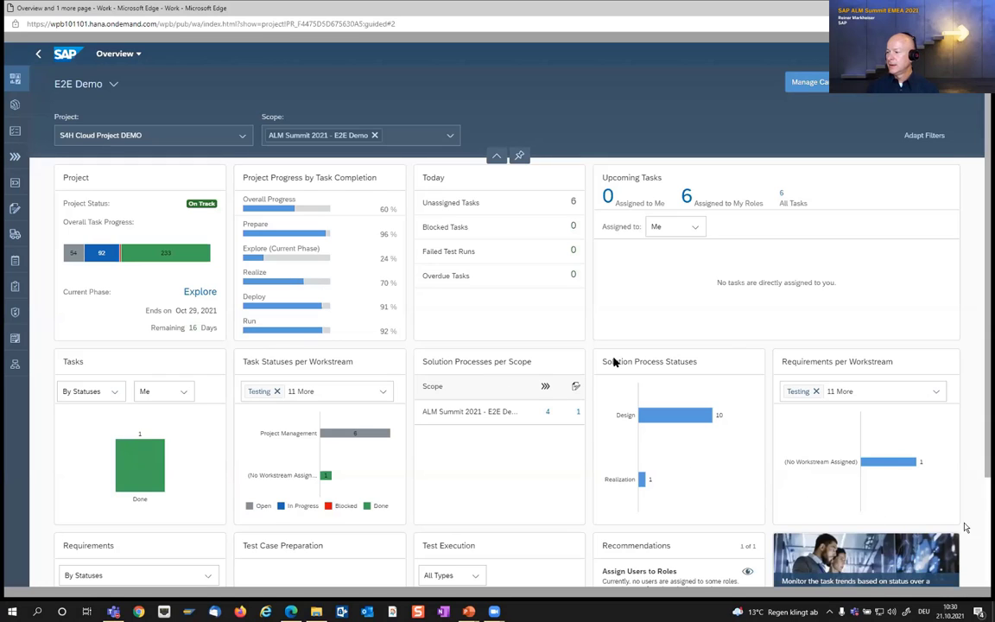
# Review the project overview's lower cards and open the Process Traceability analysis to inspect the scoped solution processes
pyautogui.scroll(-3, 613, 363)
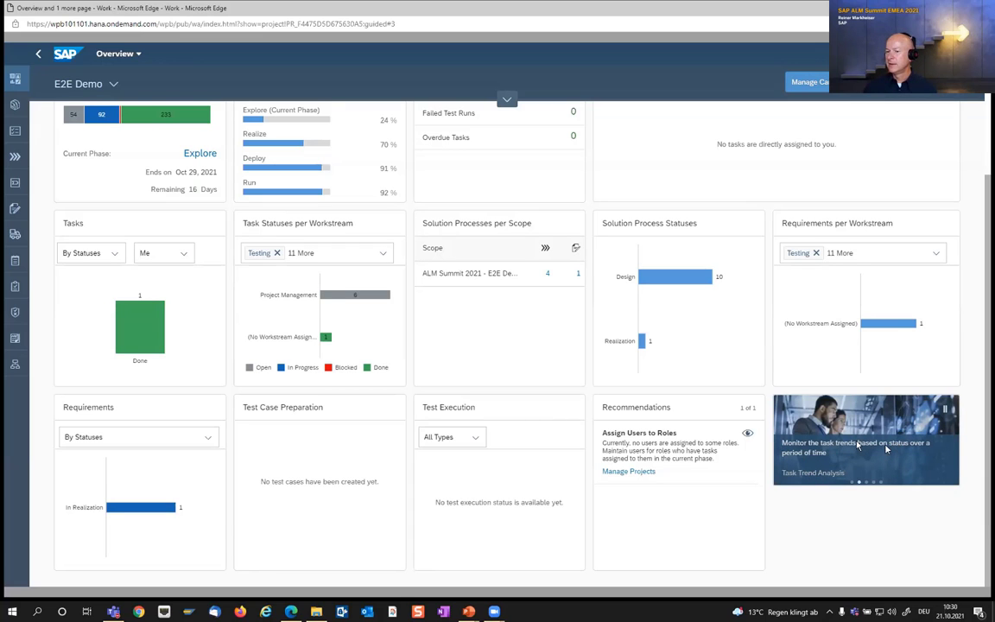
pyautogui.click(13, 340)
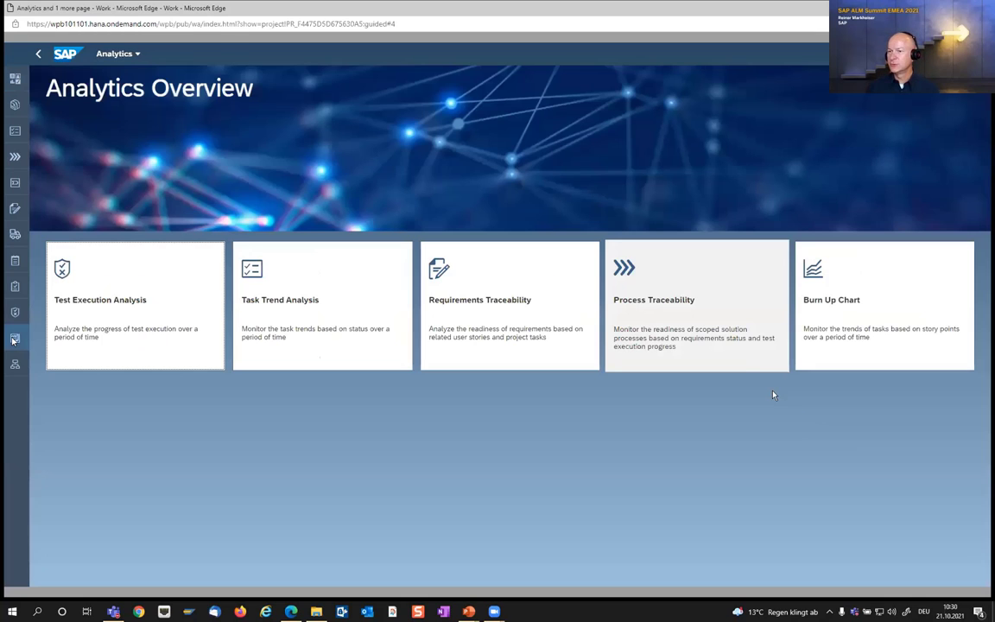
pyautogui.click(711, 324)
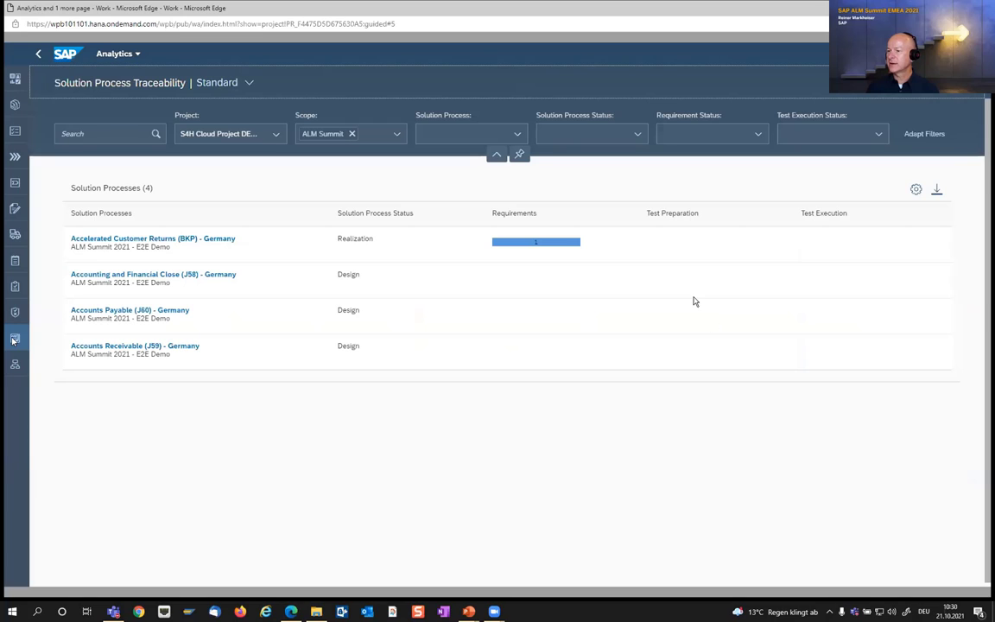
pyautogui.click(661, 221)
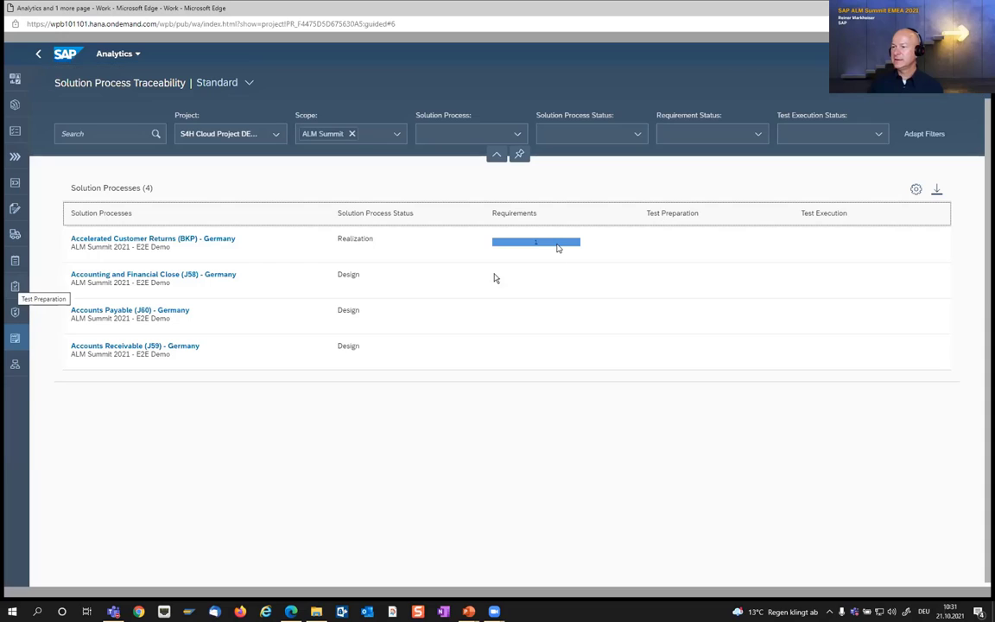
# Create a manual test case titled "Test Case for advanced Picking process" with scope ALM Summit 2021 - E2E Demo
pyautogui.click(16, 289)
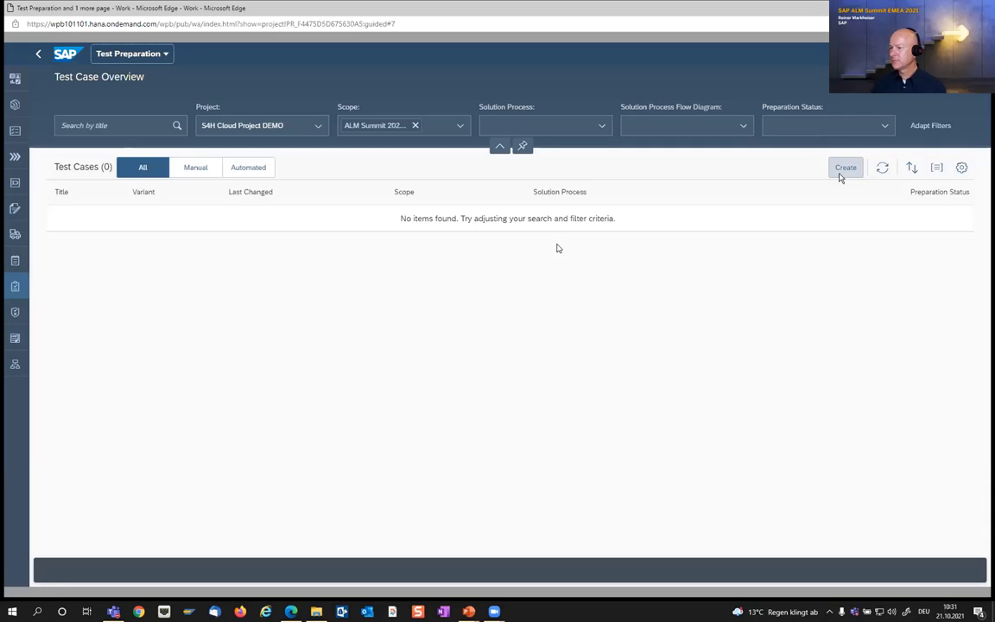
pyautogui.click(842, 169)
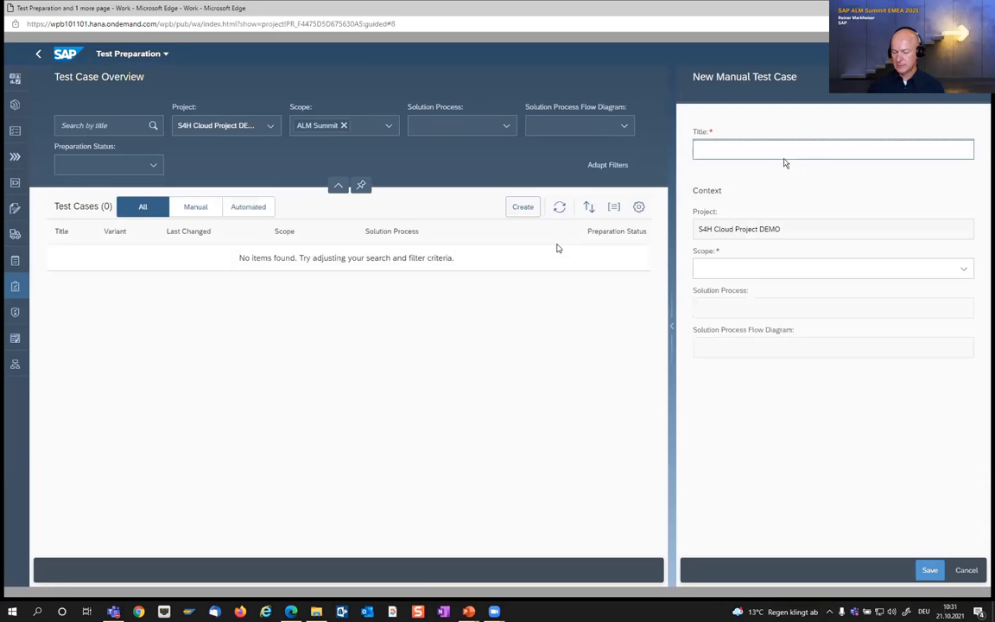
pyautogui.write('Test Case for advanced Picking process')
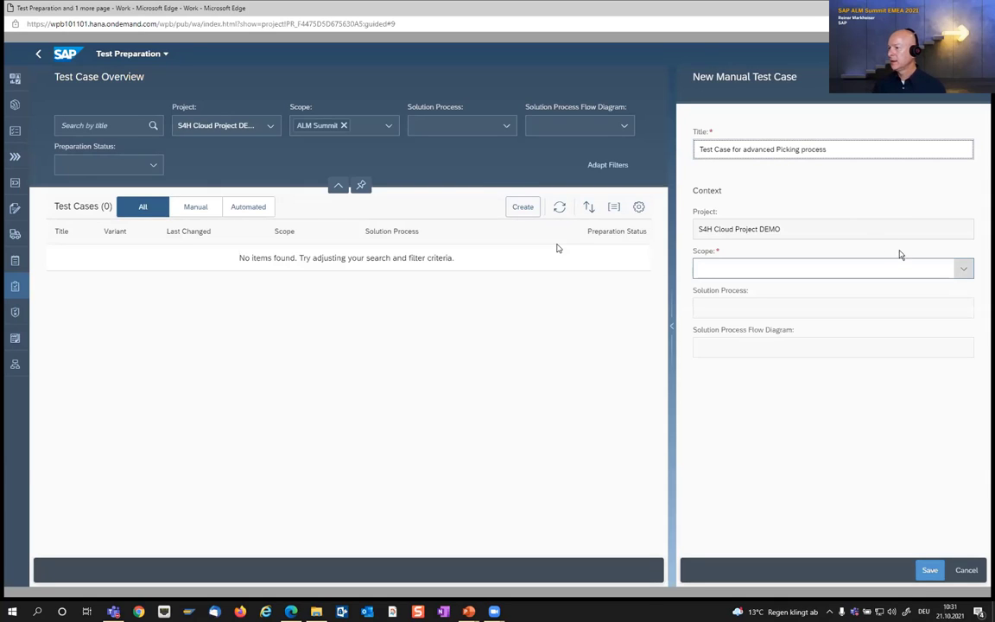
pyautogui.click(961, 275)
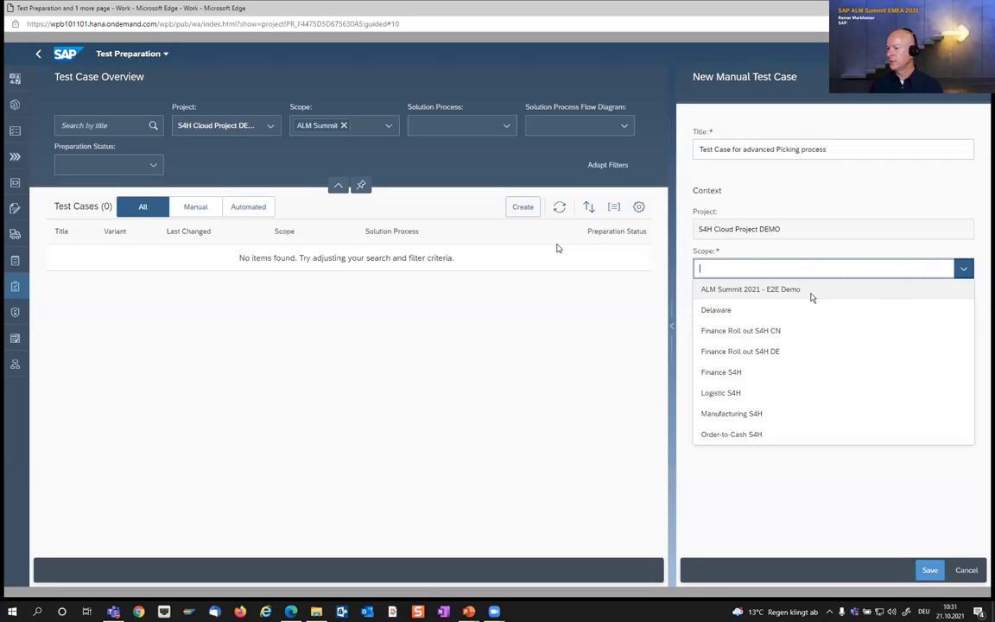
pyautogui.click(766, 288)
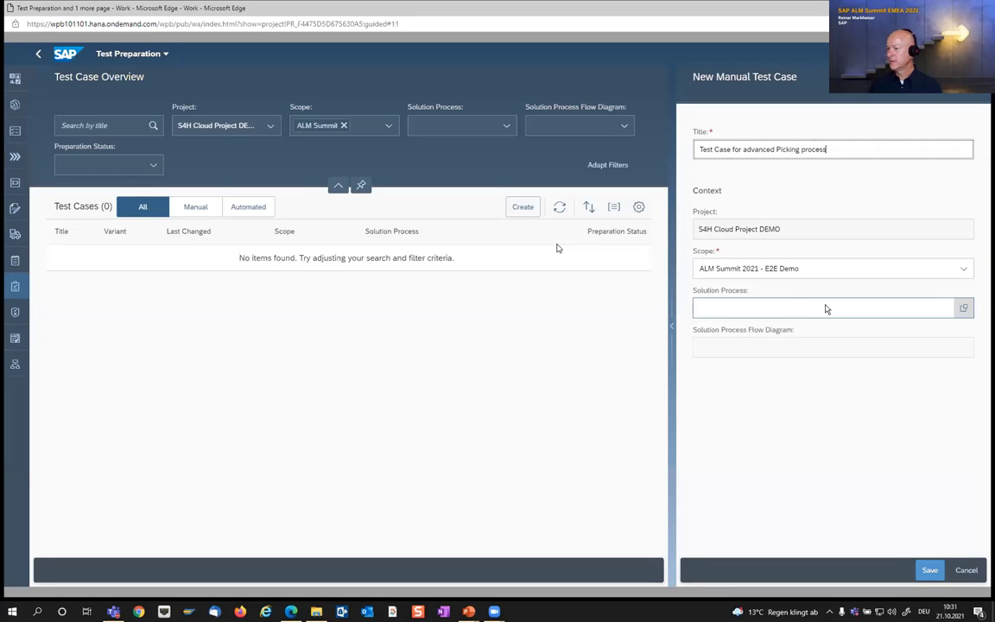
# Assign solution process Accelerated Customer Returns (BKP) - Germany and flow diagram BKP - 01 to the new test case, and save it
pyautogui.click(962, 310)
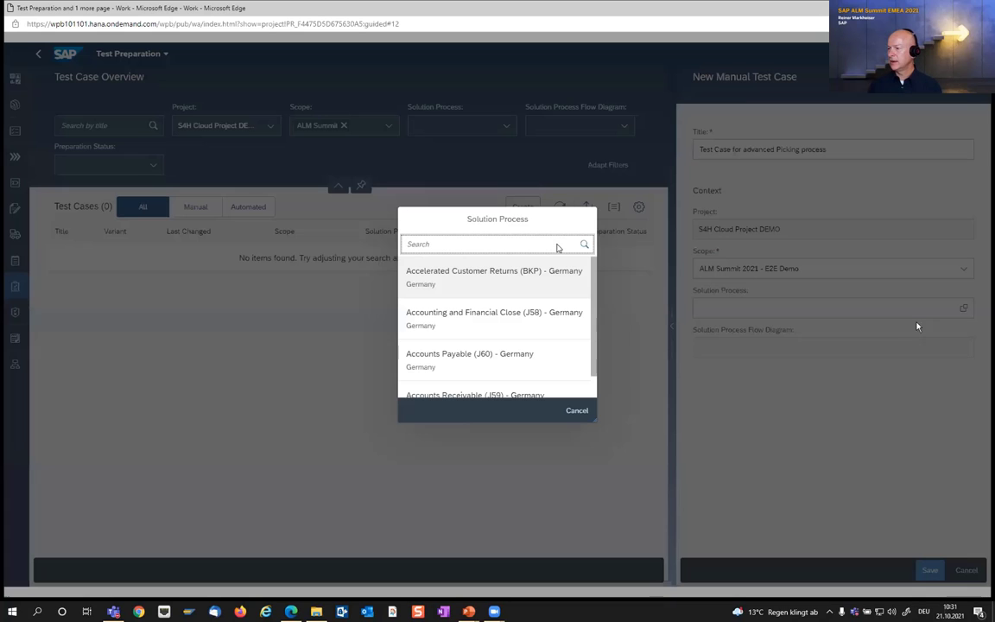
pyautogui.click(457, 296)
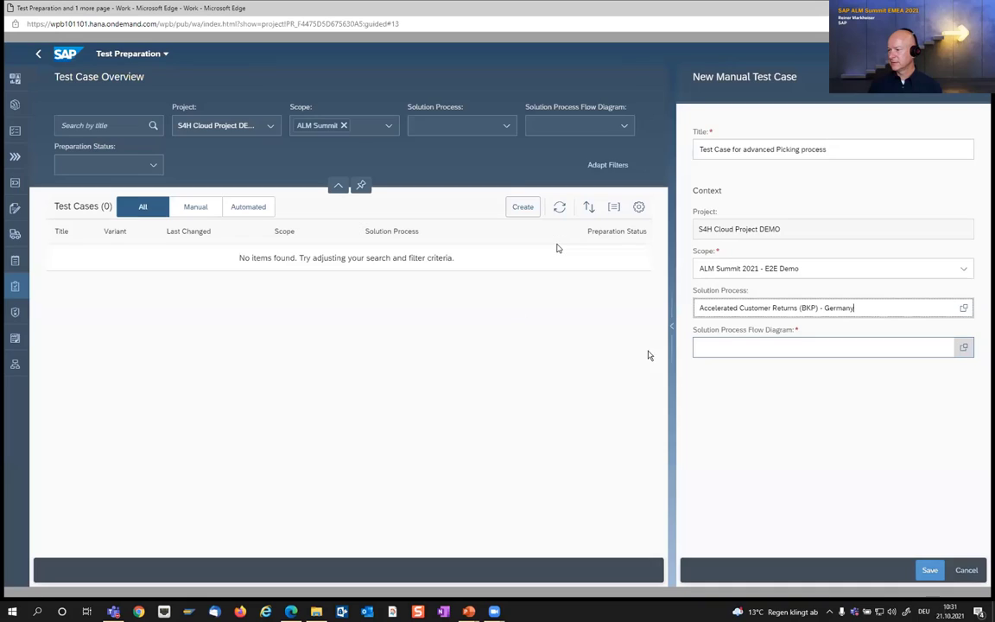
pyautogui.click(962, 348)
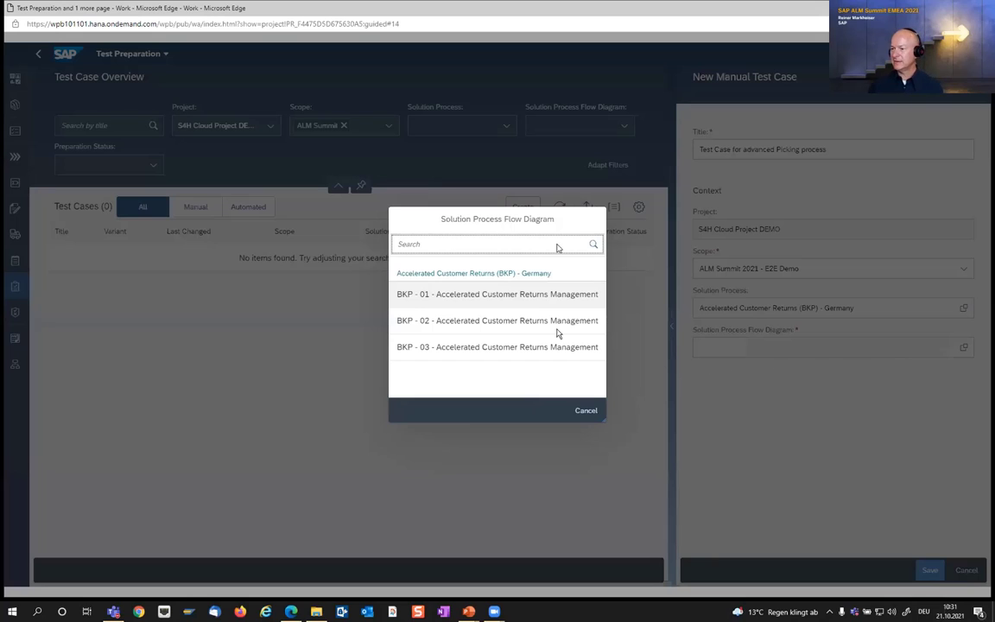
pyautogui.click(471, 296)
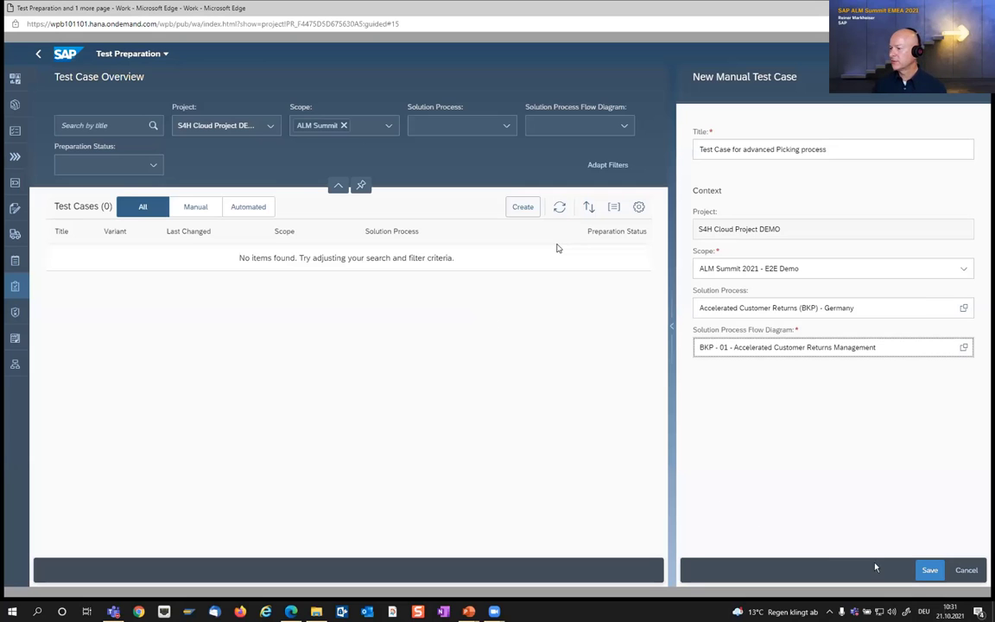
pyautogui.click(929, 570)
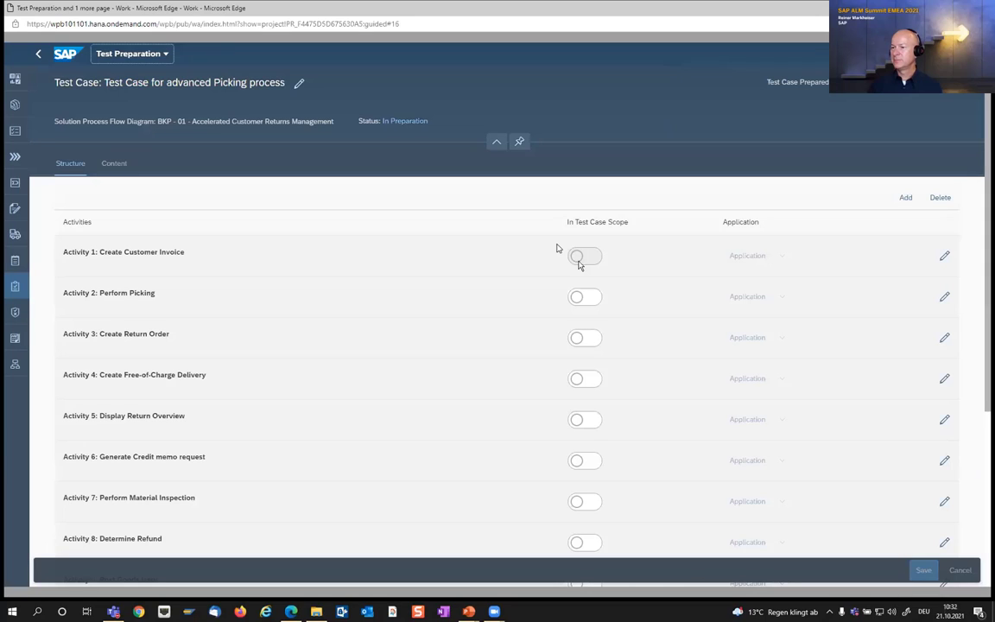
# Include the activities Create Customer Invoice, Perform Picking and Create Return Order in the test case scope, and save the test case as prepared
pyautogui.click(579, 261)
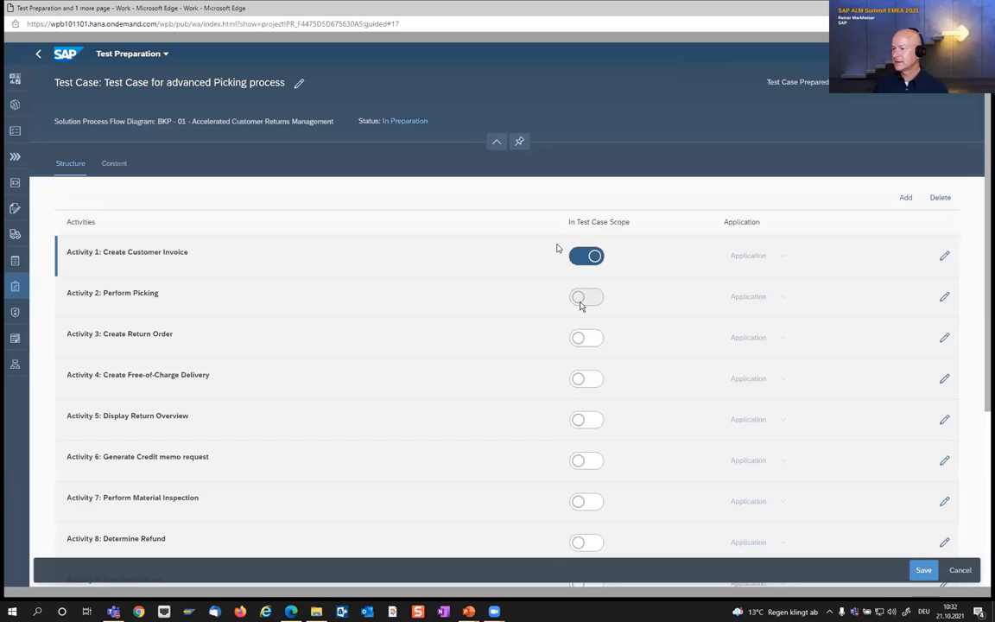
pyautogui.click(582, 302)
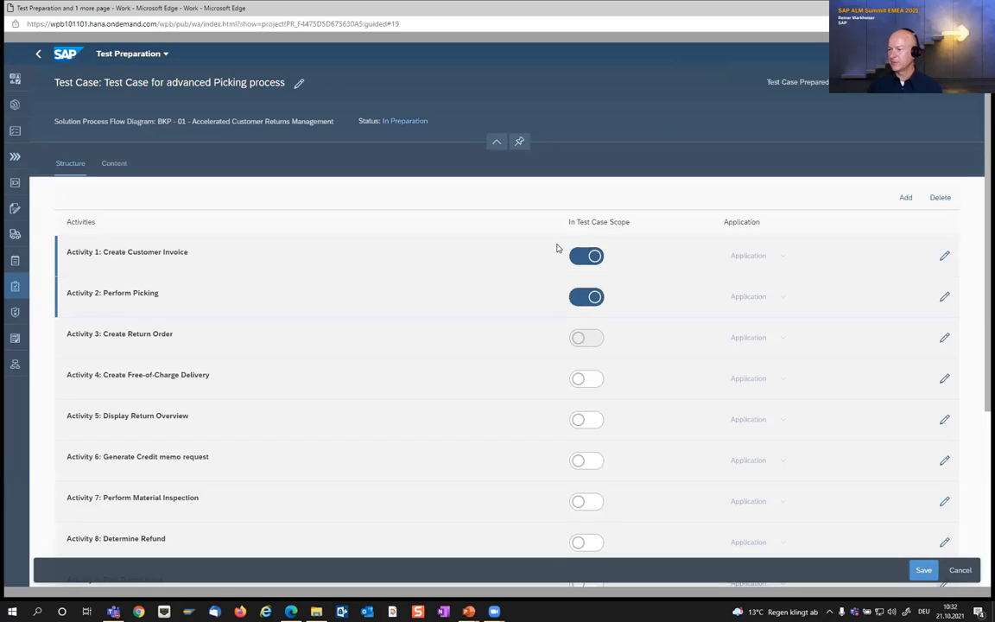
pyautogui.click(581, 335)
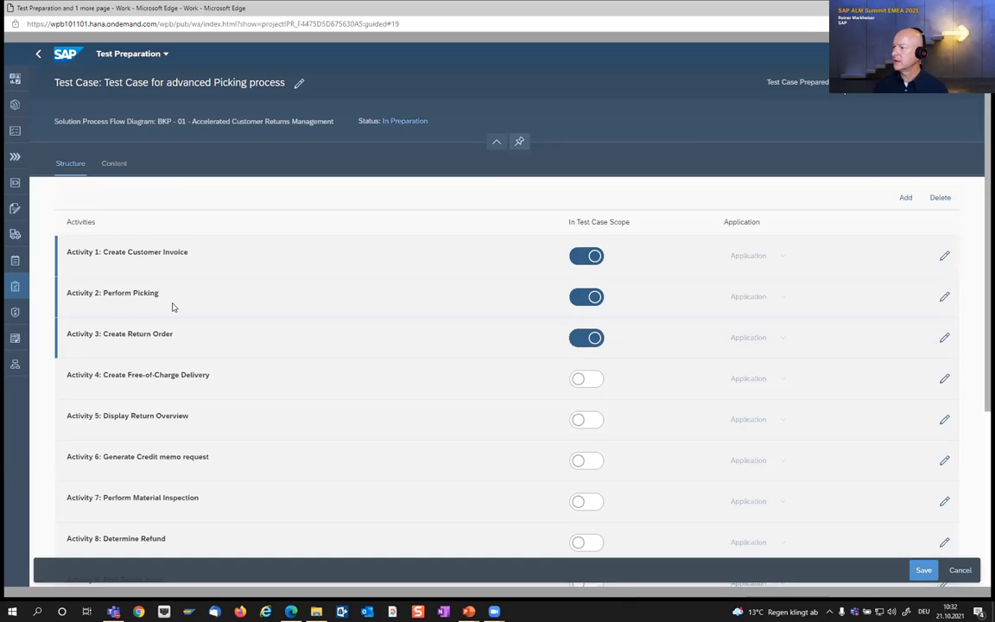
pyautogui.click(921, 570)
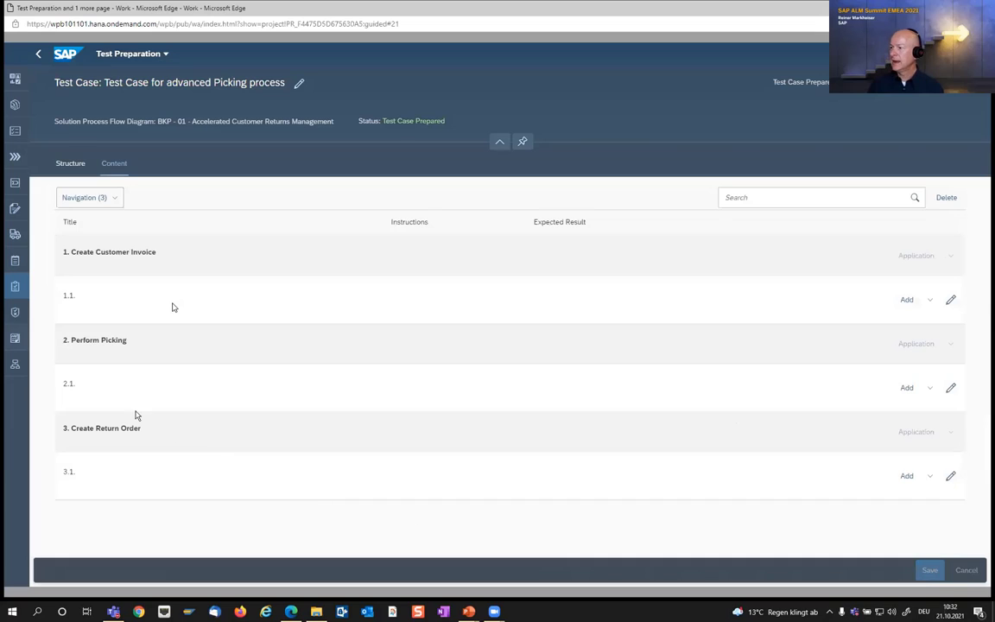
# Inspect the test execution of Accelerated Customer Returns (BKP) in the Process Traceability analysis and open its test execution overview
pyautogui.click(15, 342)
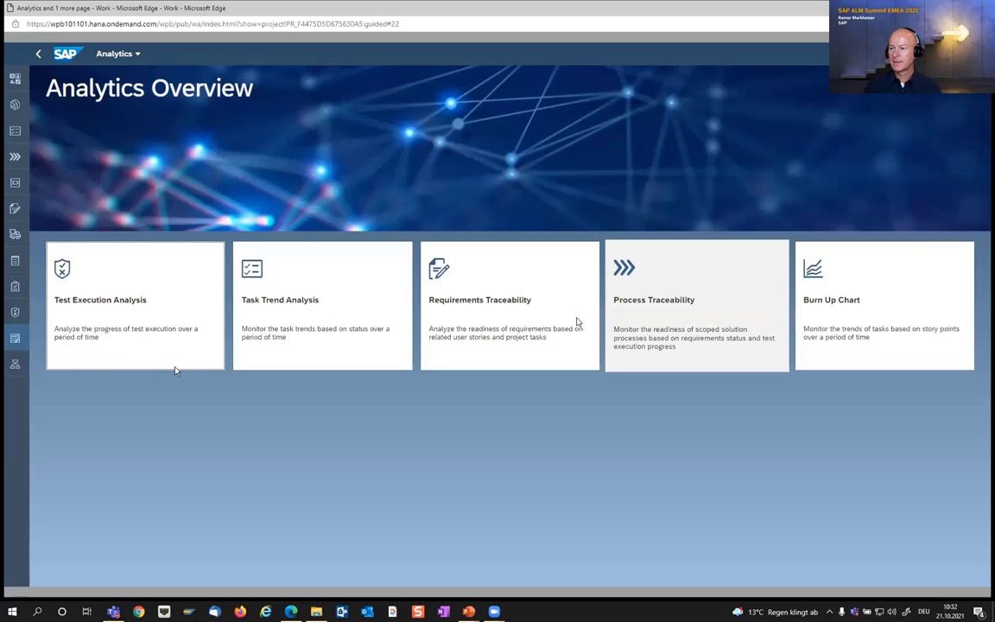
pyautogui.click(661, 308)
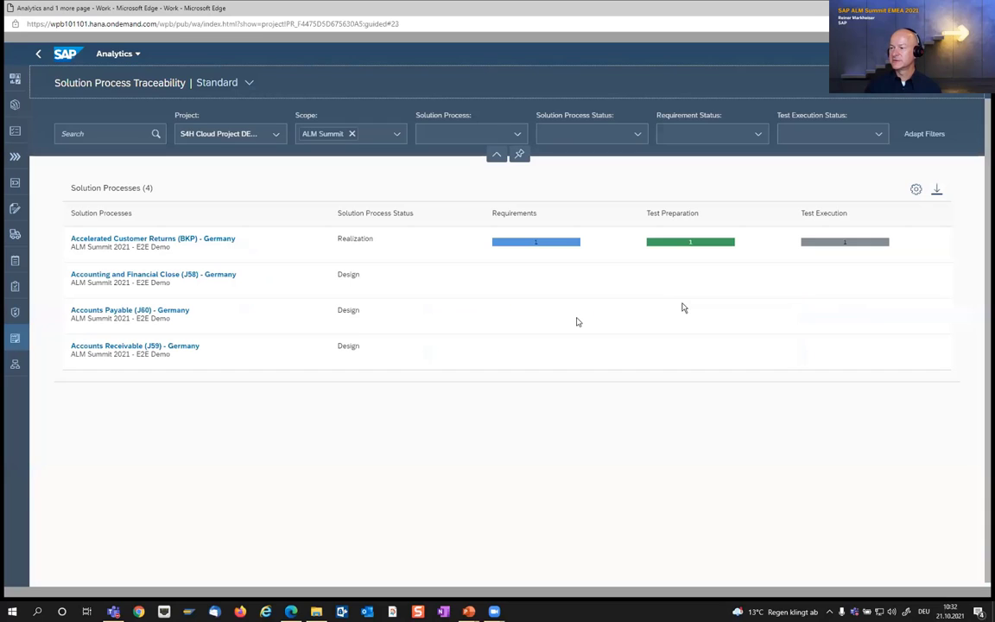
pyautogui.click(836, 250)
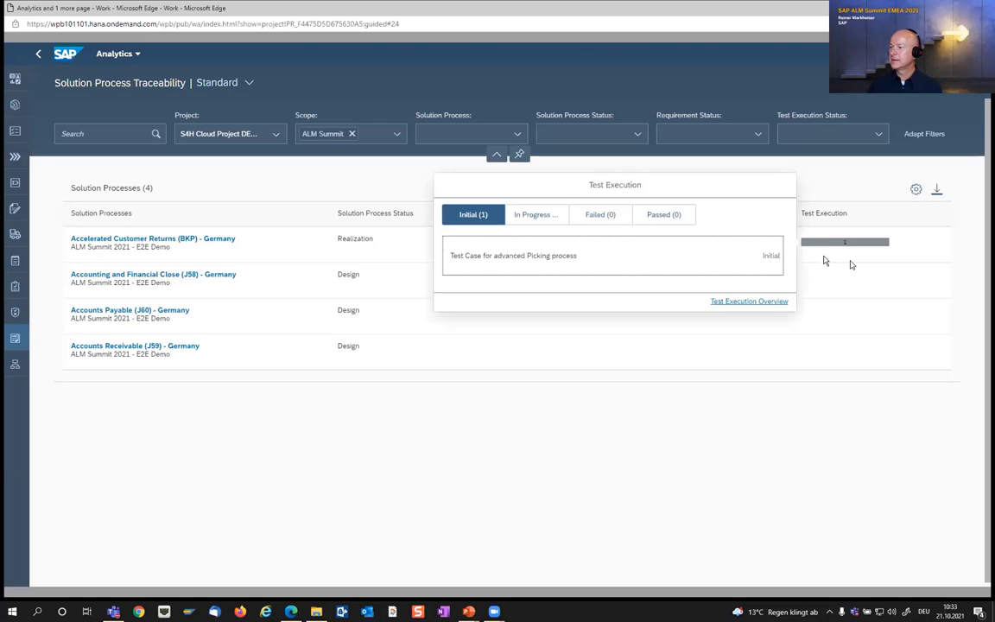
pyautogui.click(733, 304)
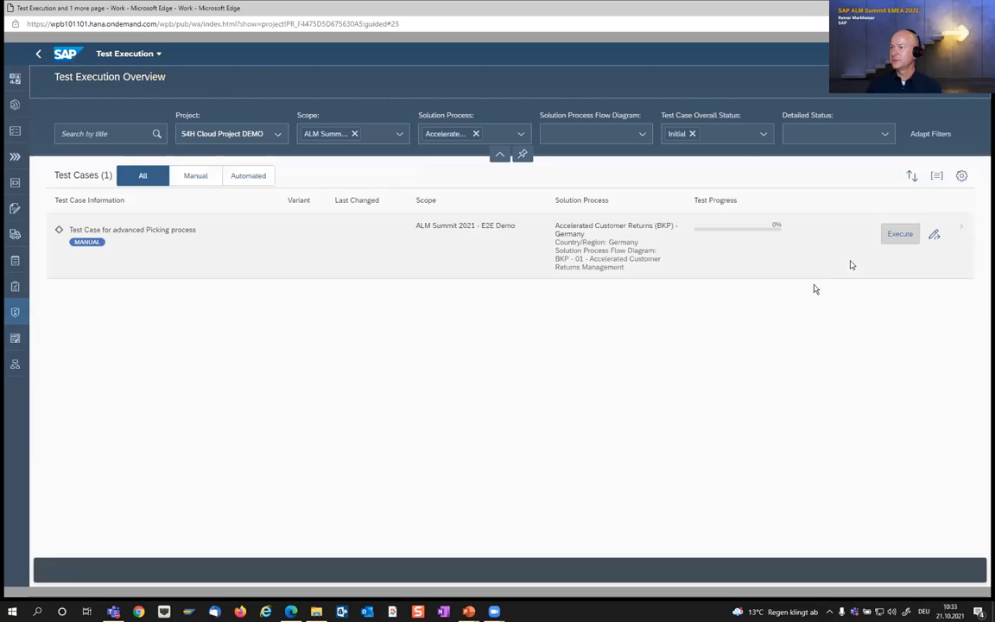
# Execute the advanced Picking process test case, set steps 1.1, 2.1 and 3.1 to Pass, and close the test run with its changes saved
pyautogui.click(894, 244)
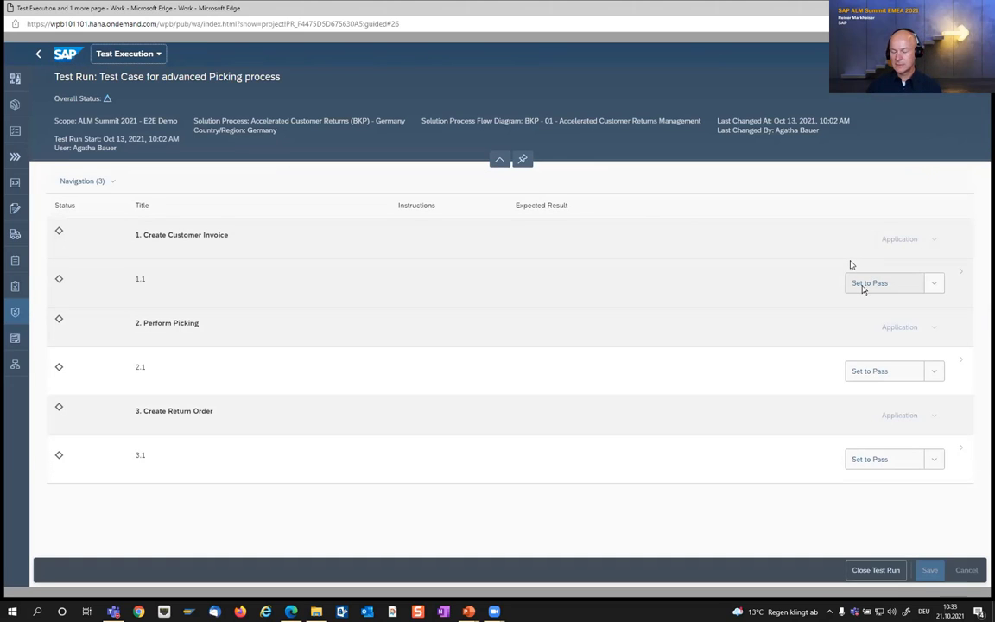
pyautogui.click(862, 288)
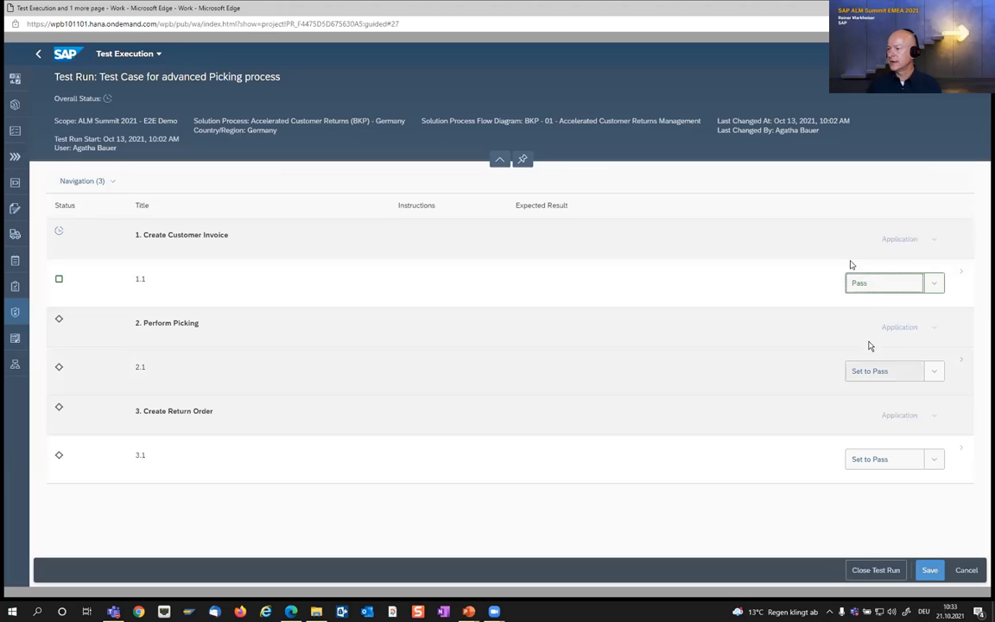
pyautogui.click(871, 373)
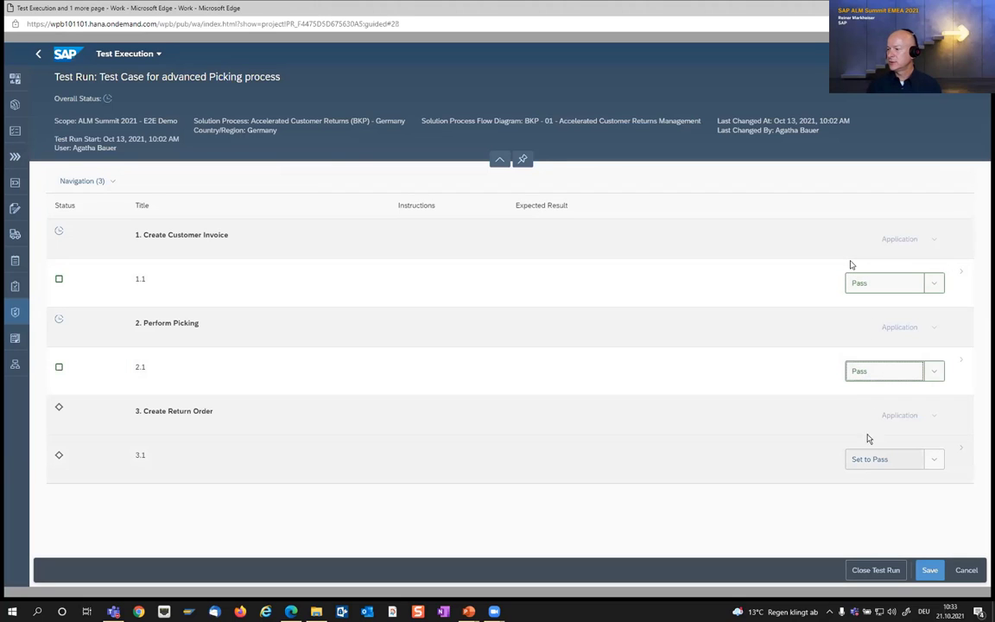
pyautogui.click(860, 462)
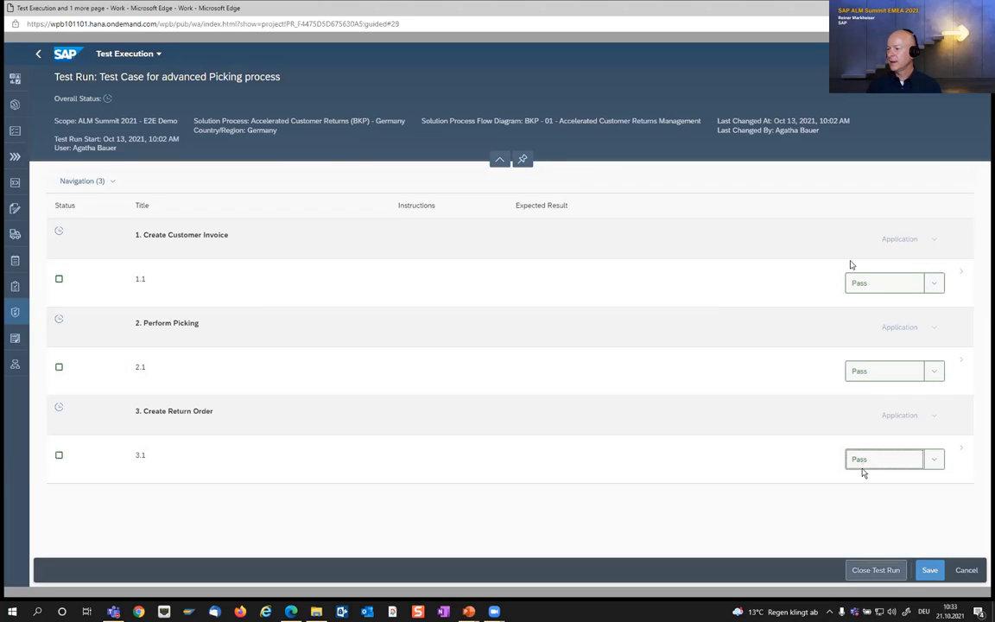
pyautogui.click(865, 574)
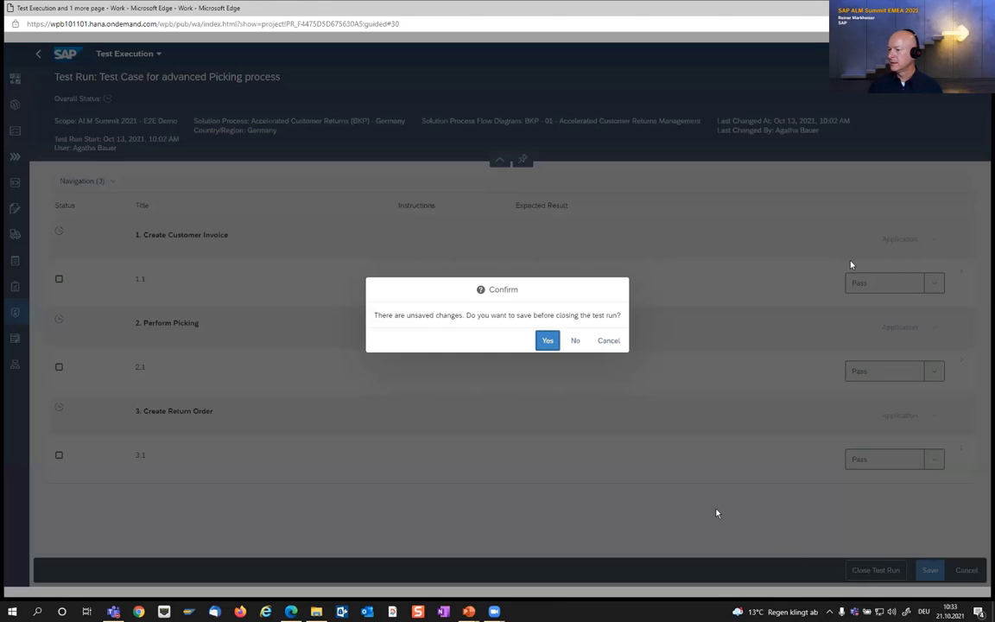
pyautogui.click(547, 340)
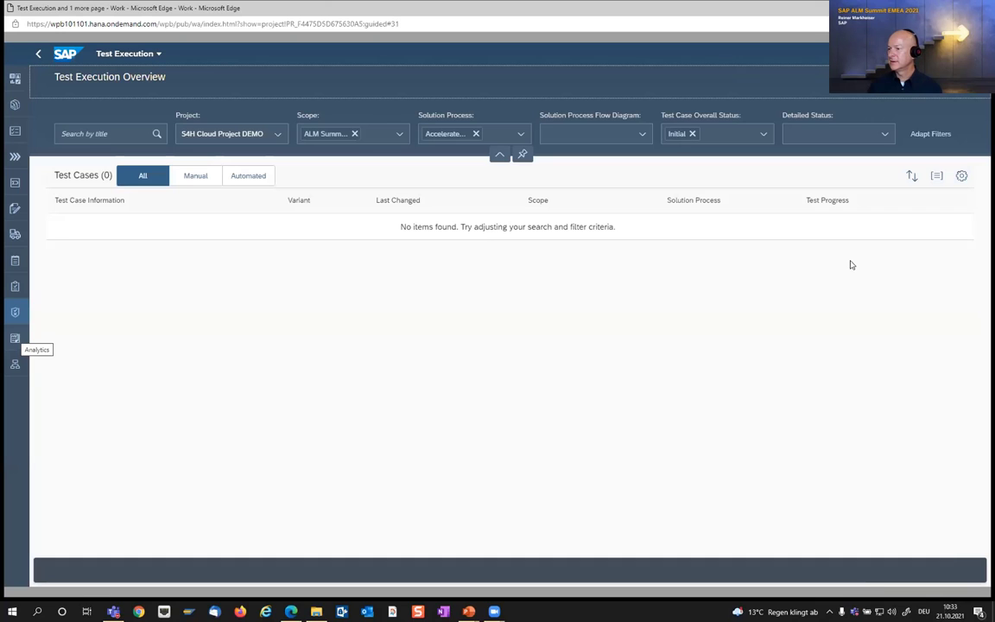
# Switch to the presentation, advance it to reveal demo part 5, and launch that demo from the slide
pyautogui.hotkey('alt', 'Tab')
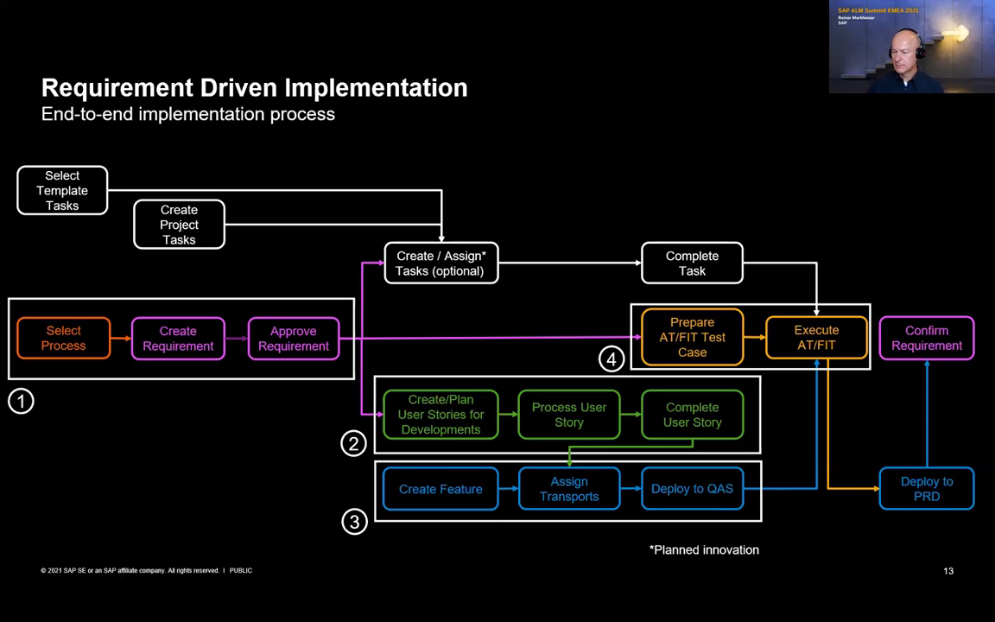
pyautogui.press('Right')
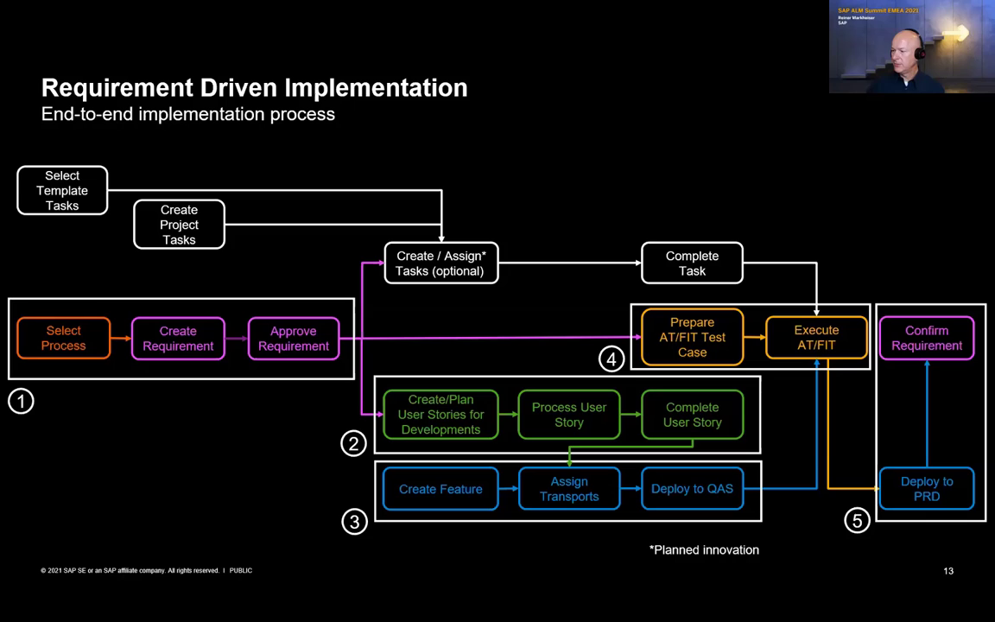
pyautogui.click(855, 522)
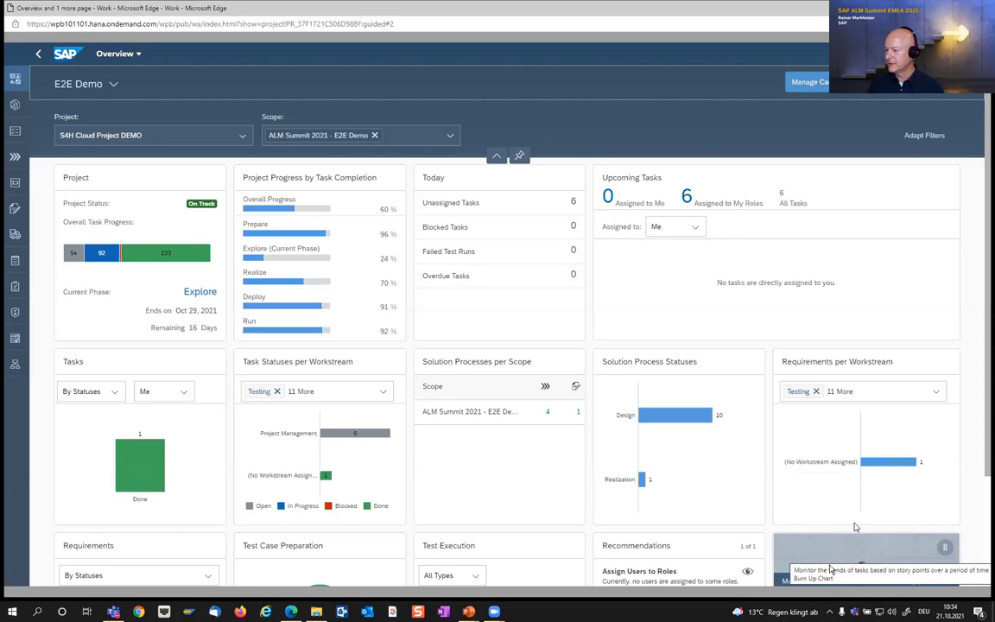
# Review the scoped solution processes in Process Traceability and the Perform Picking requirement in Requirements Traceability
pyautogui.click(829, 568)
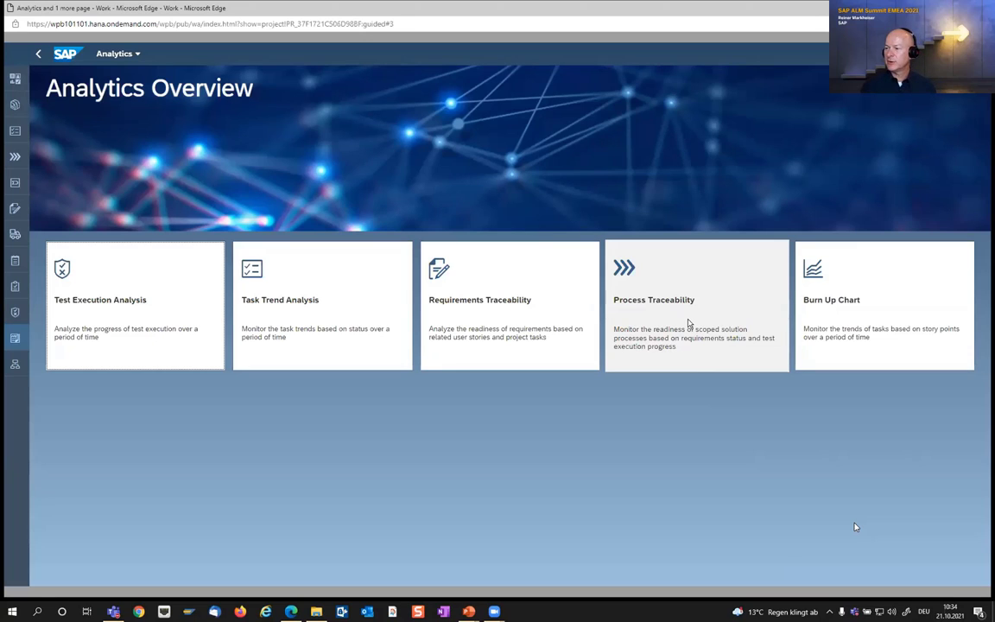
pyautogui.click(688, 323)
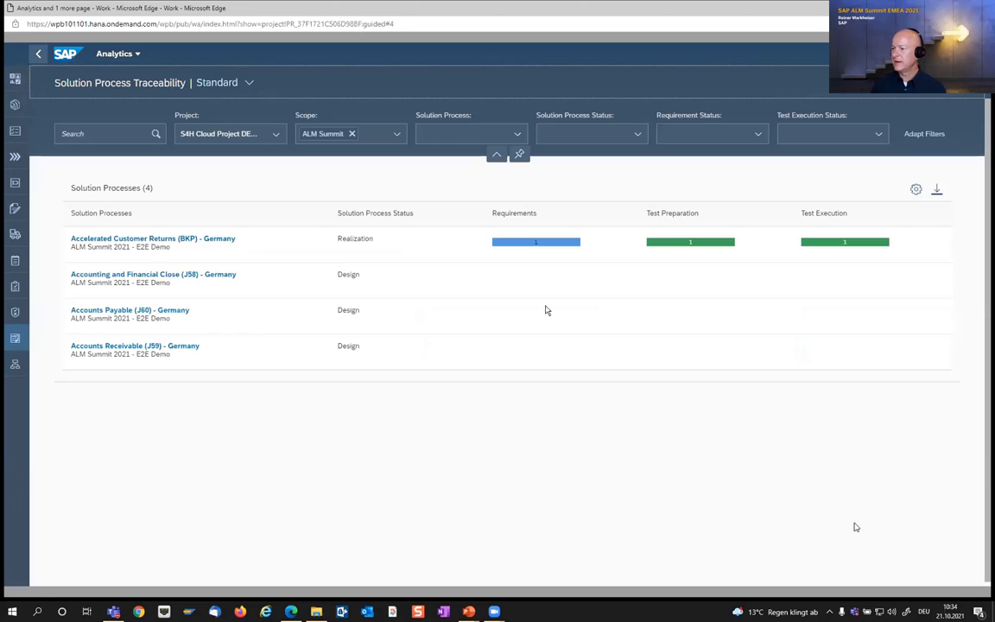
pyautogui.click(36, 58)
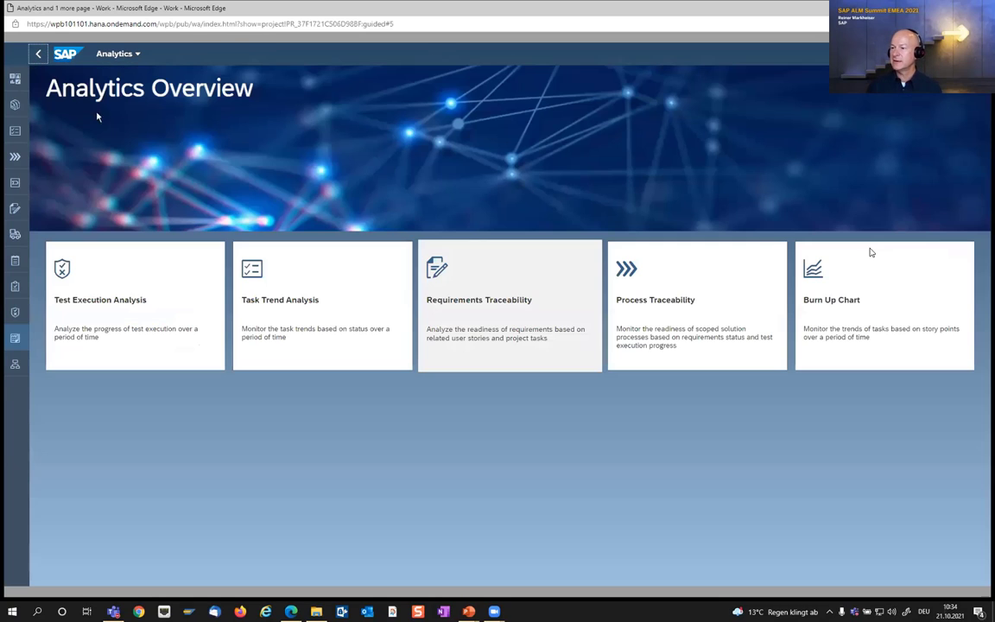
pyautogui.click(450, 314)
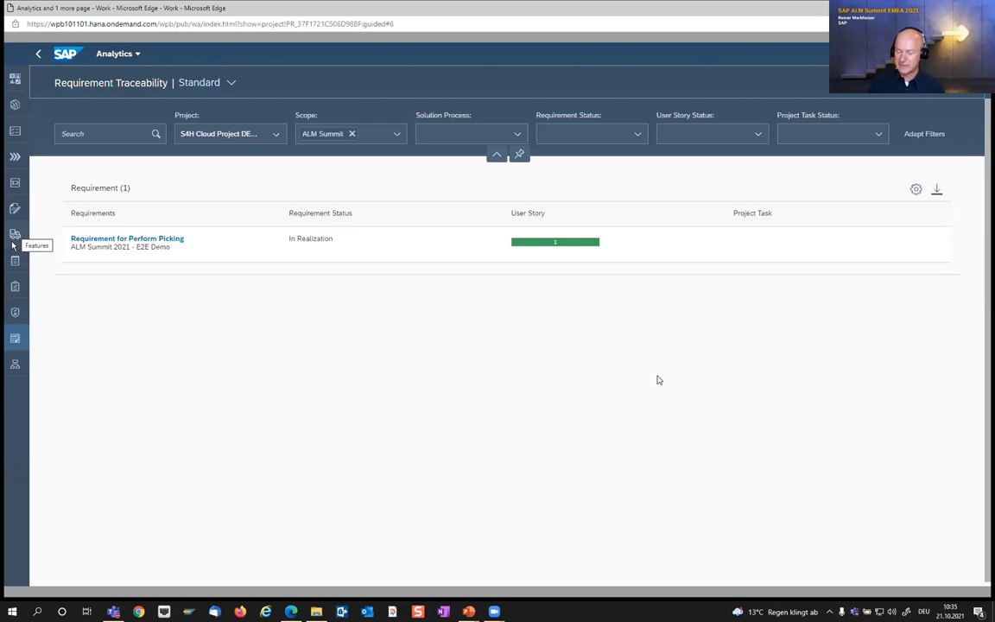
# Open New Feature for Picking process from the features overview and approve it for deployment
pyautogui.click(13, 245)
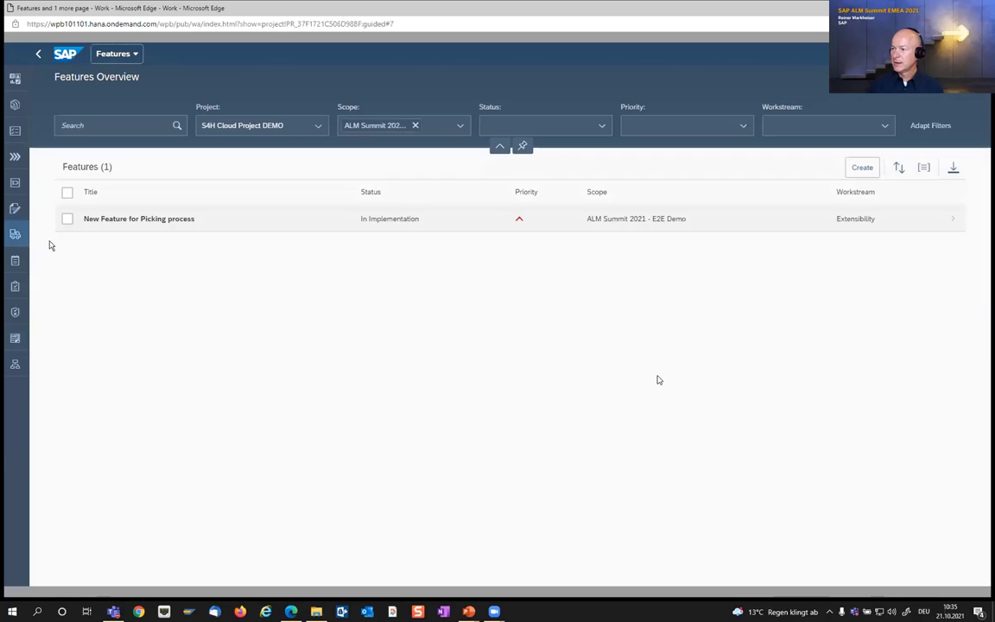
pyautogui.click(119, 223)
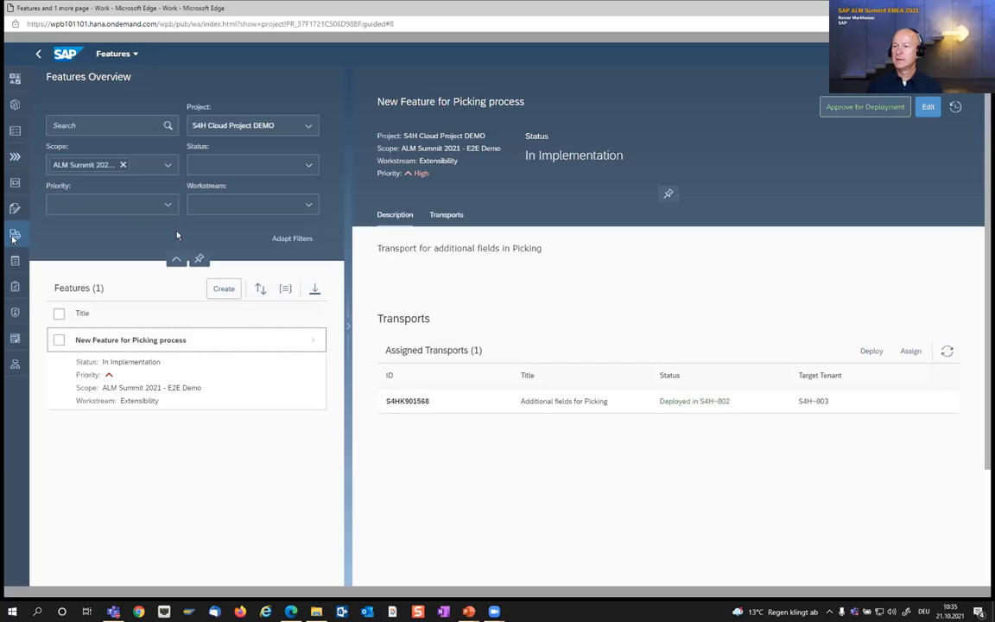
pyautogui.click(849, 110)
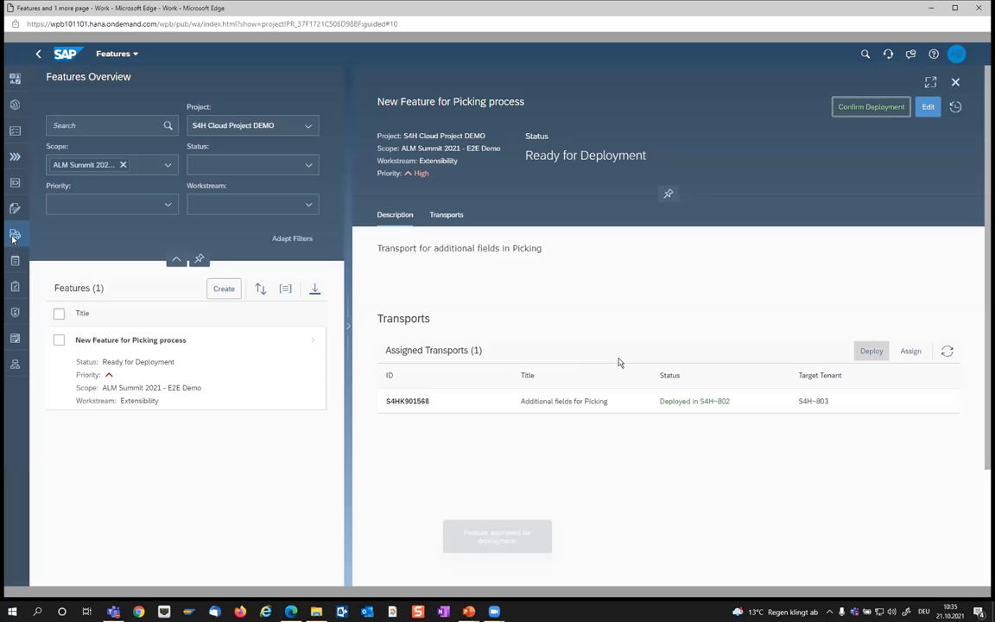
pyautogui.click(568, 339)
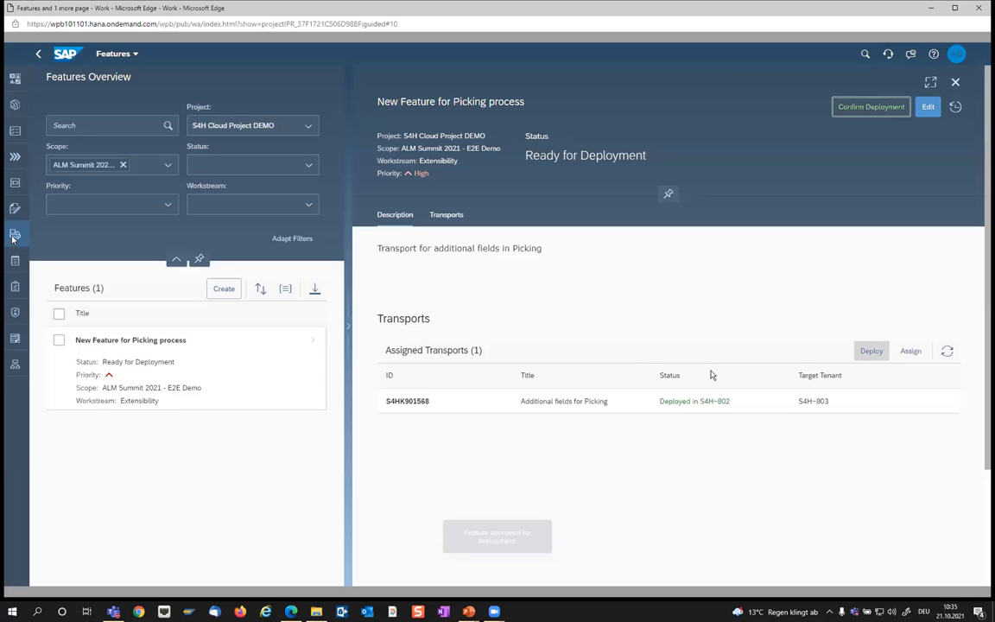
# Deploy all of the feature's transports to target S4H~803 and refresh the assigned transports
pyautogui.click(865, 354)
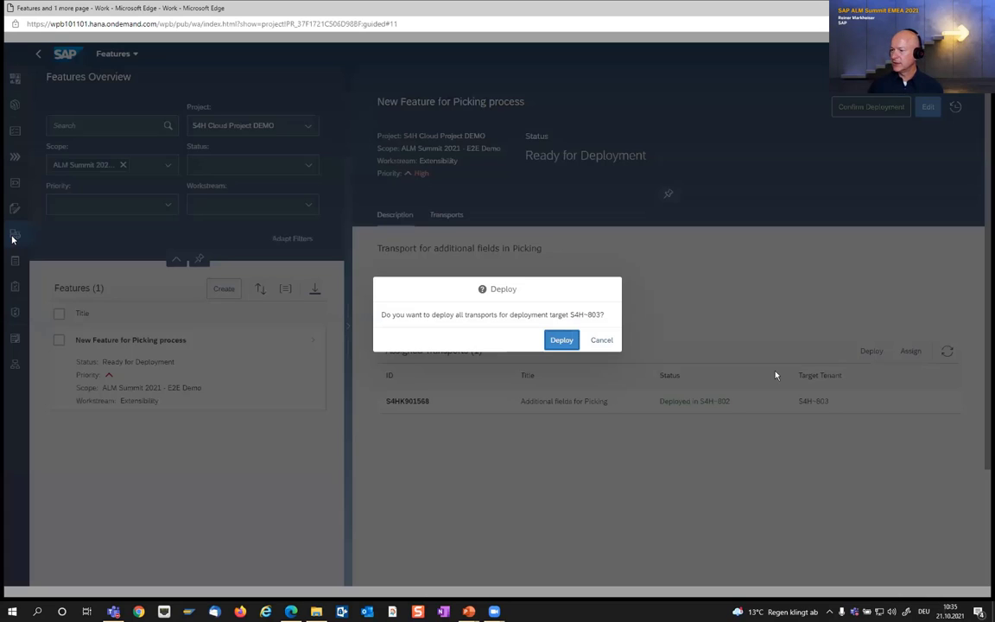
pyautogui.click(560, 342)
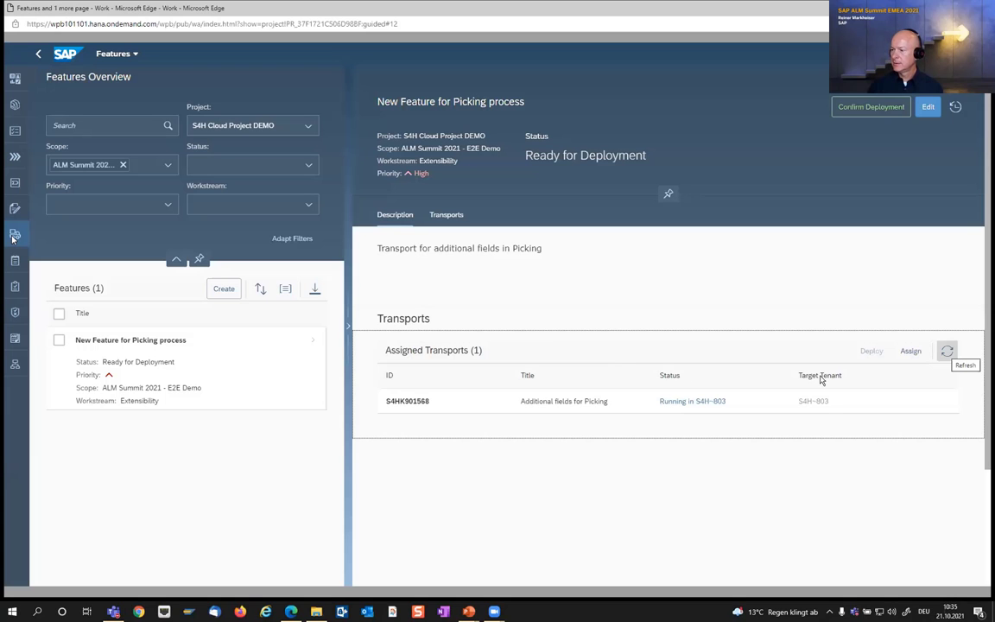
pyautogui.click(946, 358)
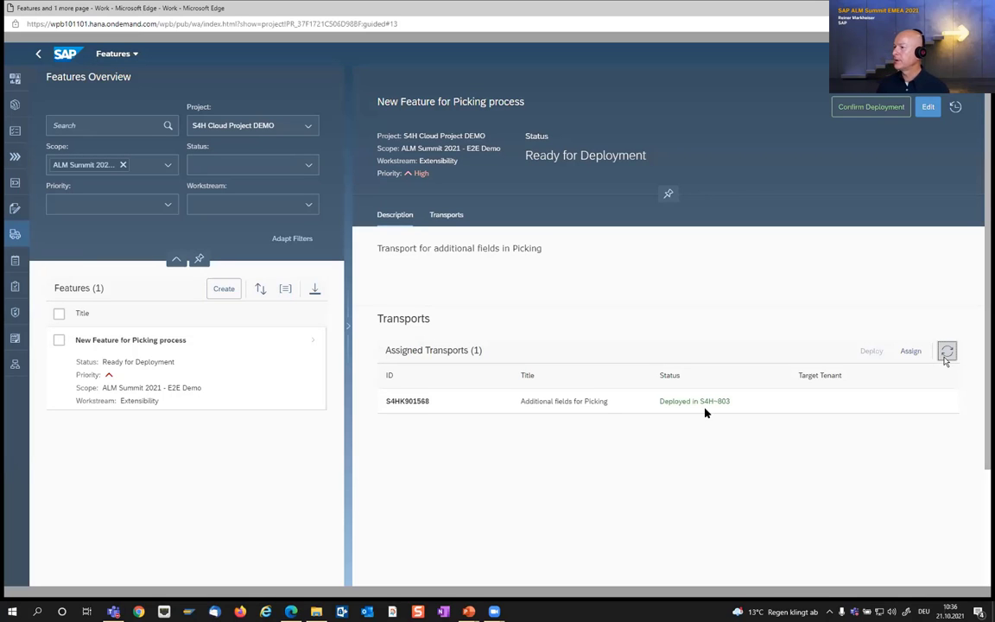
pyautogui.click(944, 357)
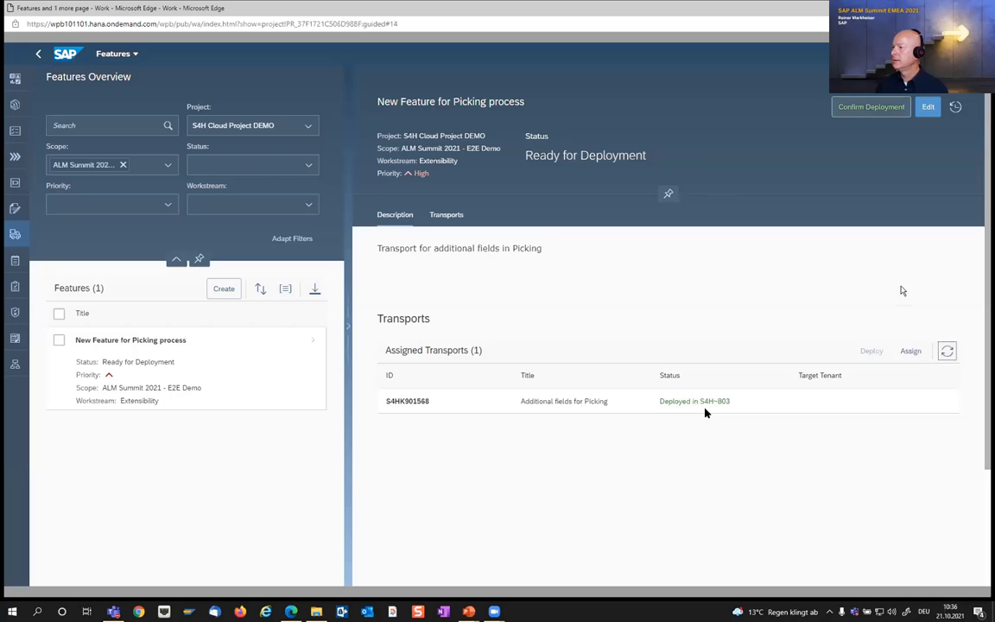
# Confirm the deployment of New Feature for Picking process
pyautogui.click(870, 107)
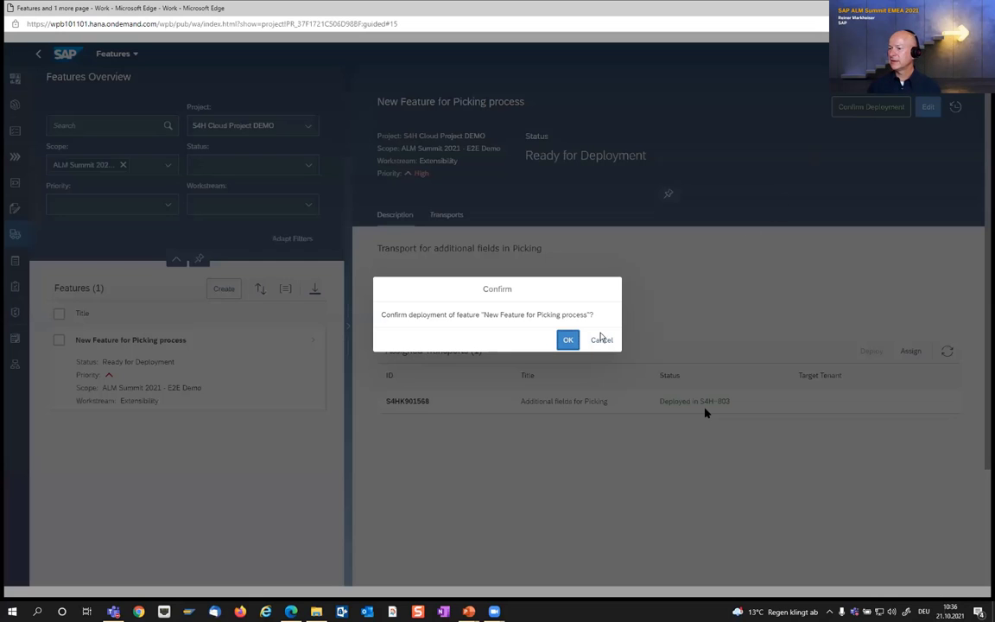
pyautogui.click(567, 340)
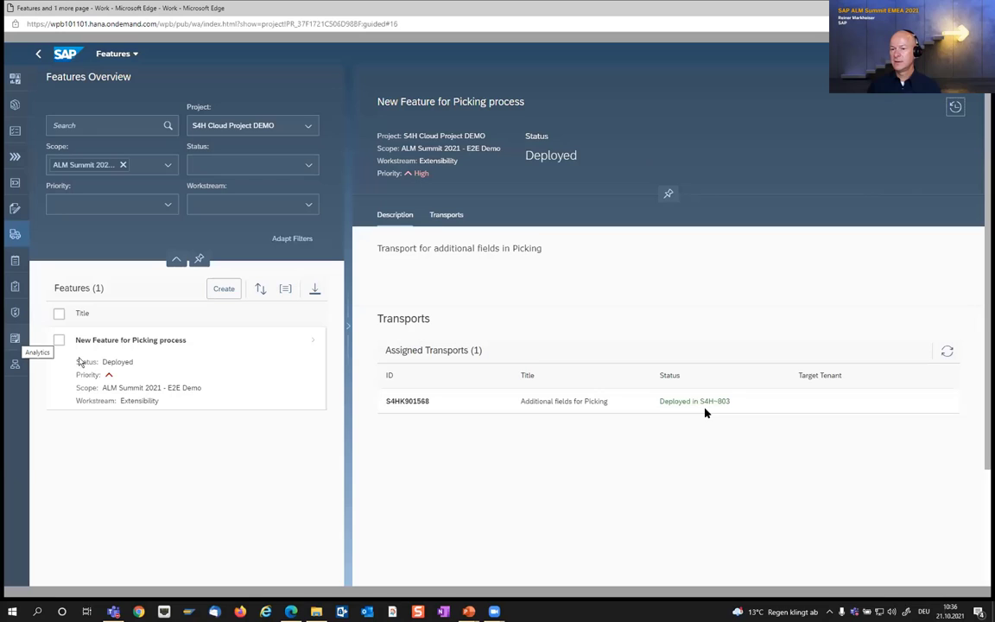
# Open Requirement for Perform Picking from Requirements Traceability in Analytics and set its requirement status to Deployed
pyautogui.click(14, 341)
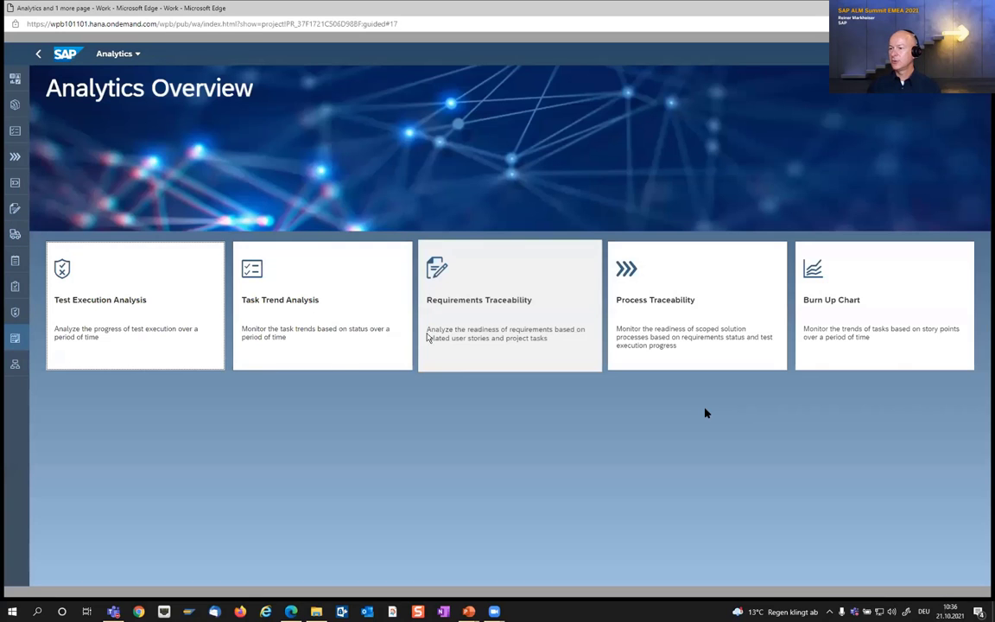
pyautogui.click(491, 318)
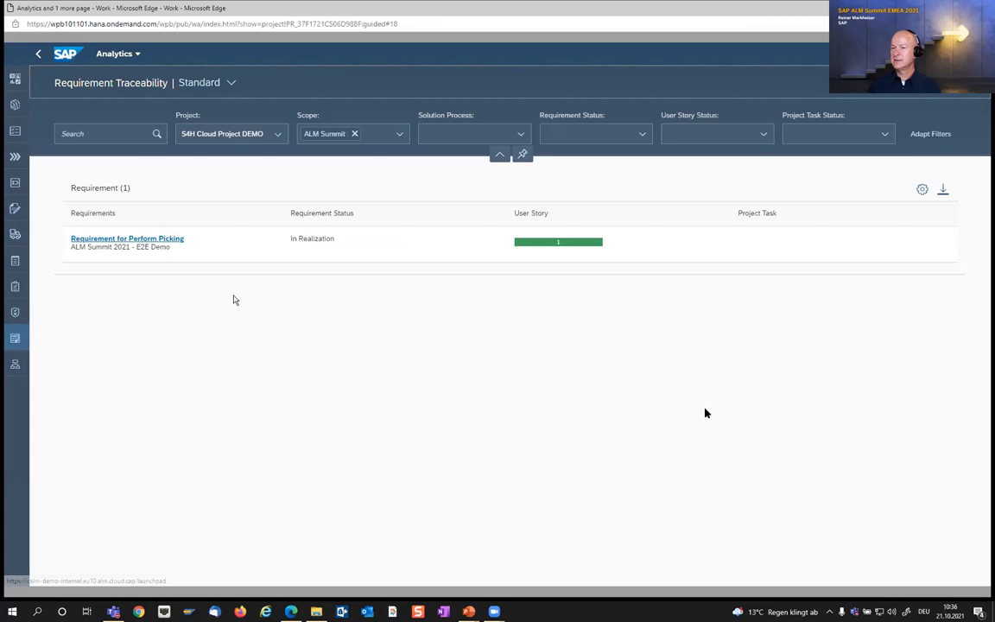
pyautogui.click(97, 242)
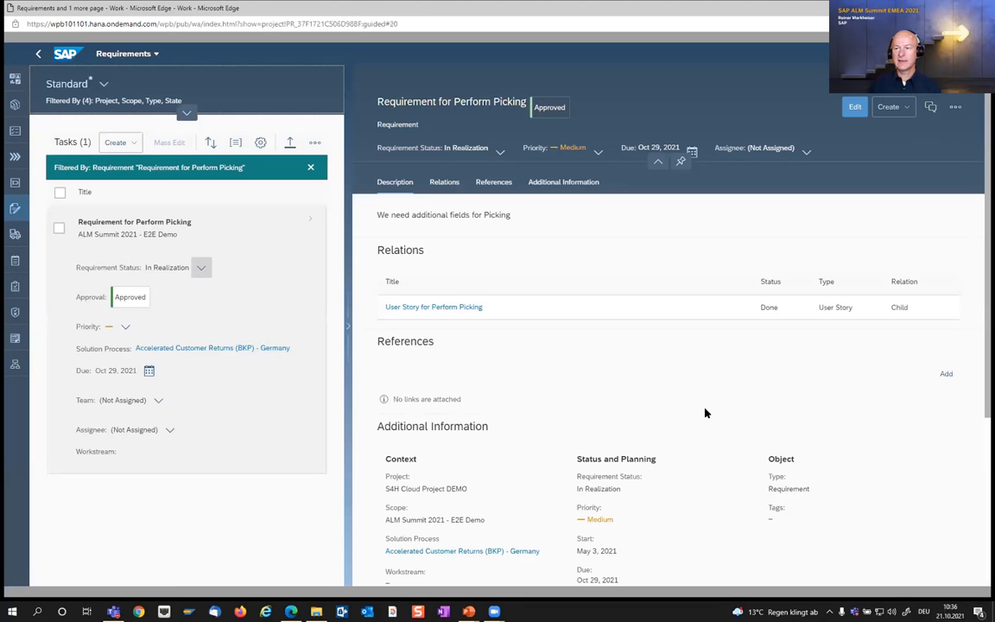
pyautogui.click(200, 269)
pyautogui.click(187, 371)
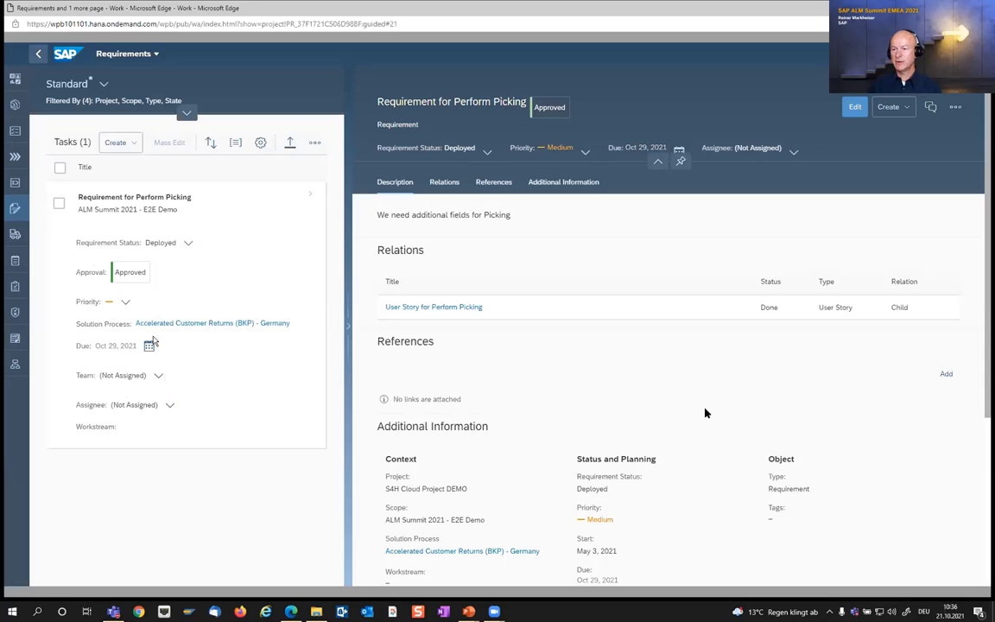
# Return to the Analytics overview and review the status of the scoped solution processes in Process Traceability
pyautogui.click(37, 56)
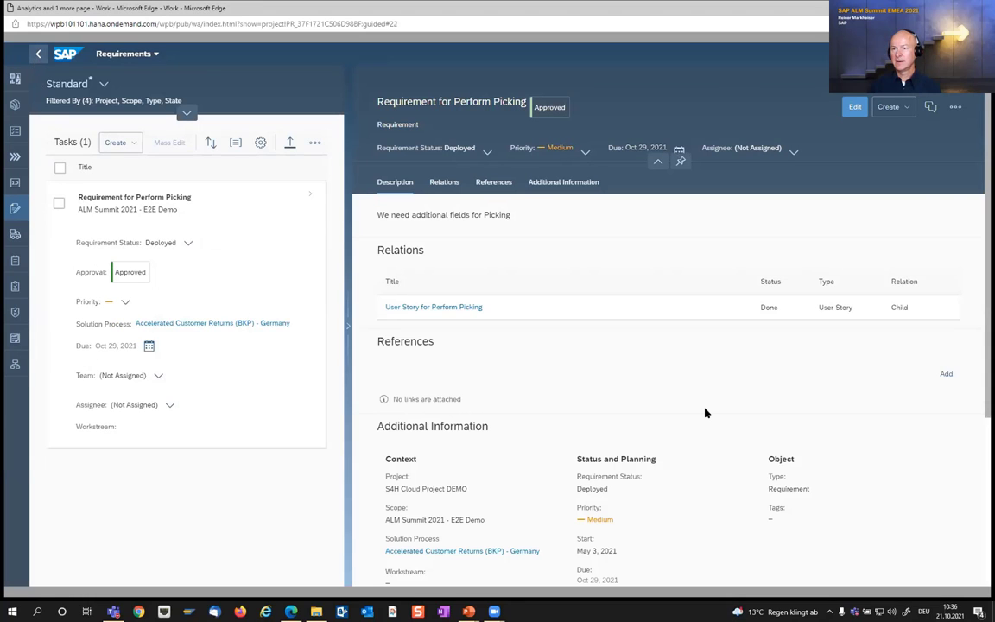
pyautogui.click(37, 55)
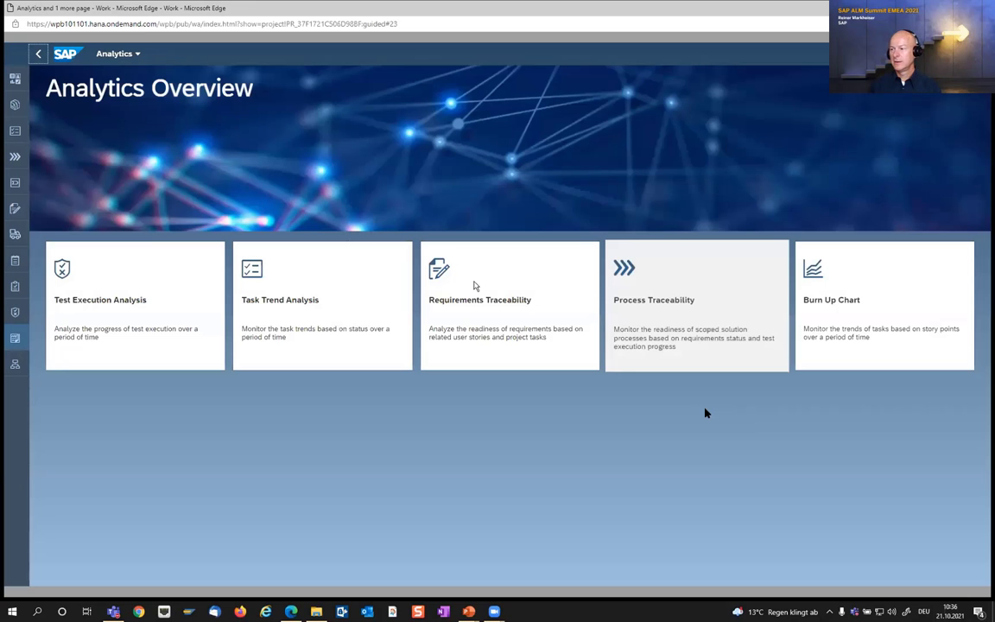
pyautogui.click(602, 287)
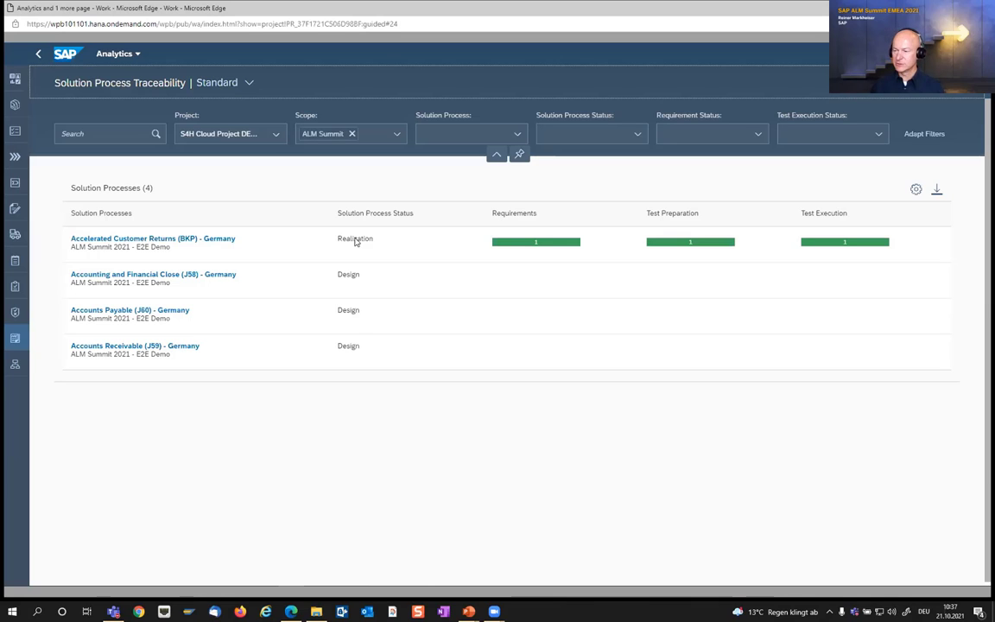
# Switch to the presentation and advance it to the Further implementation use cases slide
pyautogui.hotkey('alt', 'Tab')
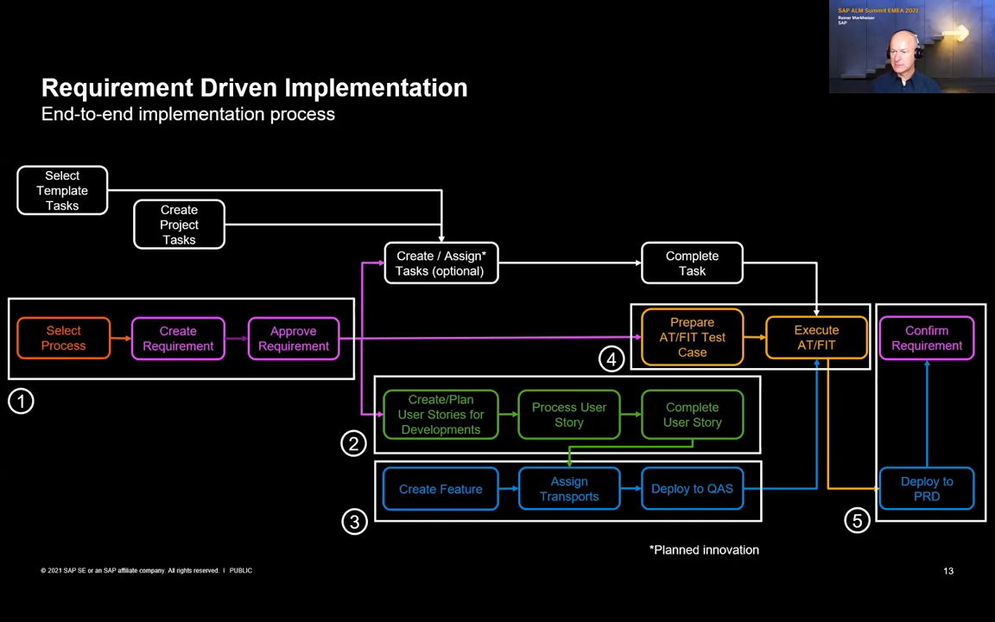
pyautogui.press('Right')
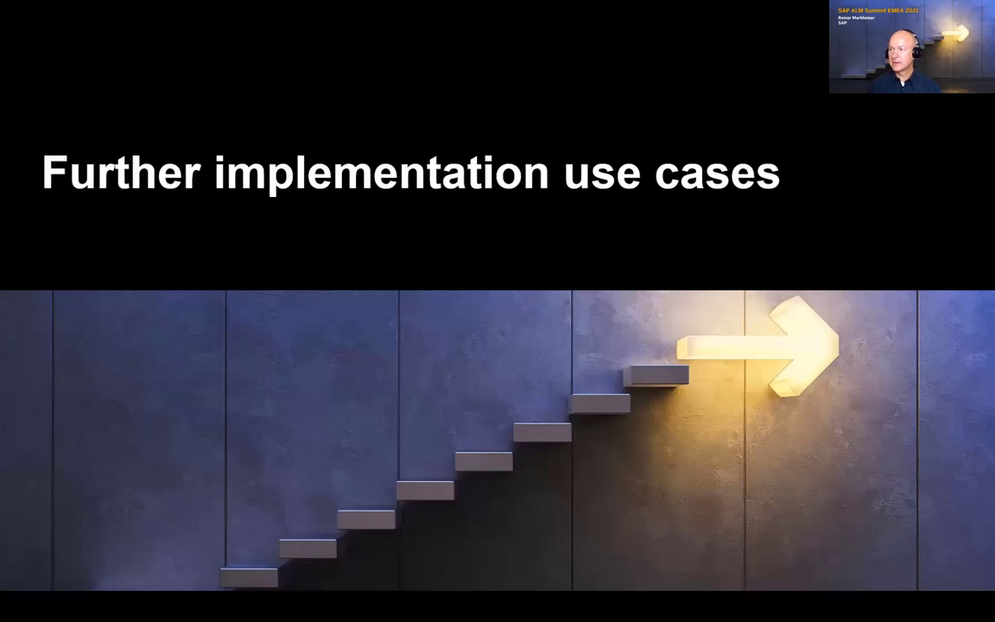